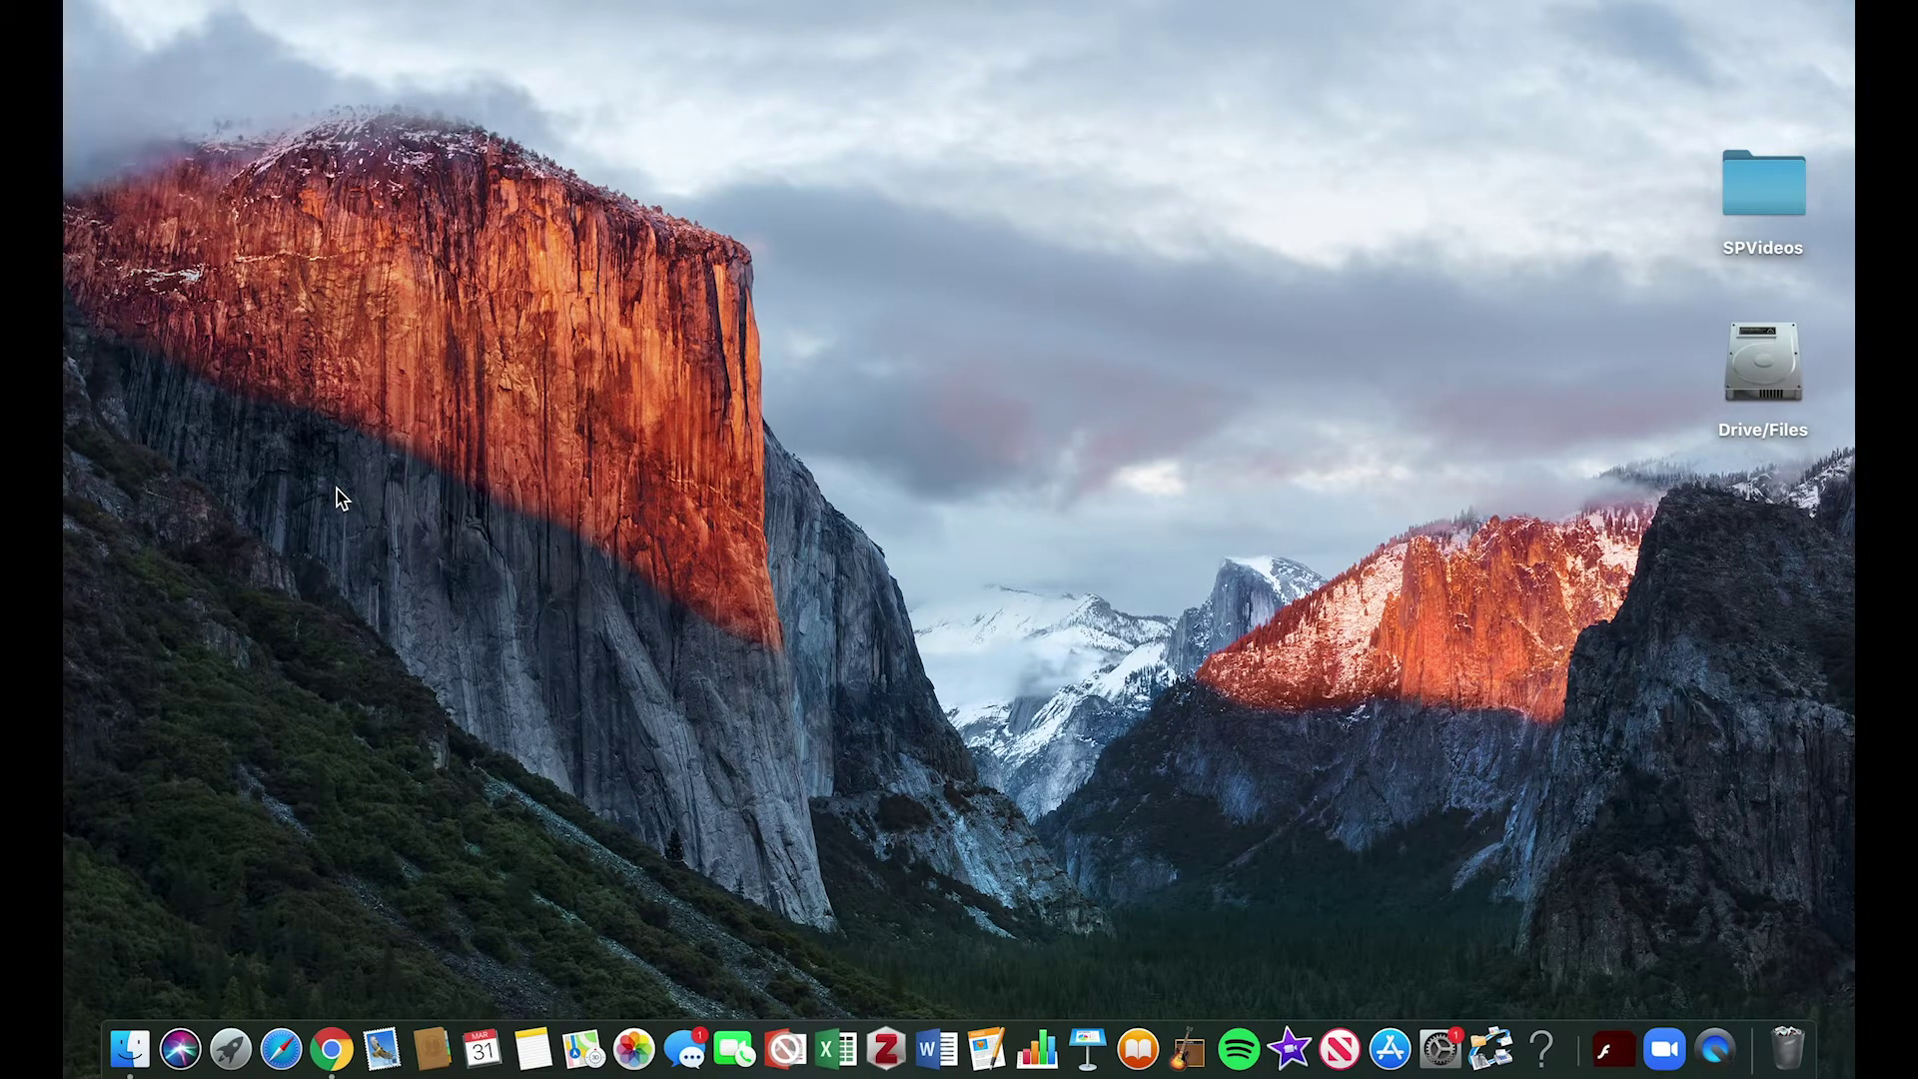
Open a new Chrome window and go to gmail.com
left_click(333, 1054)
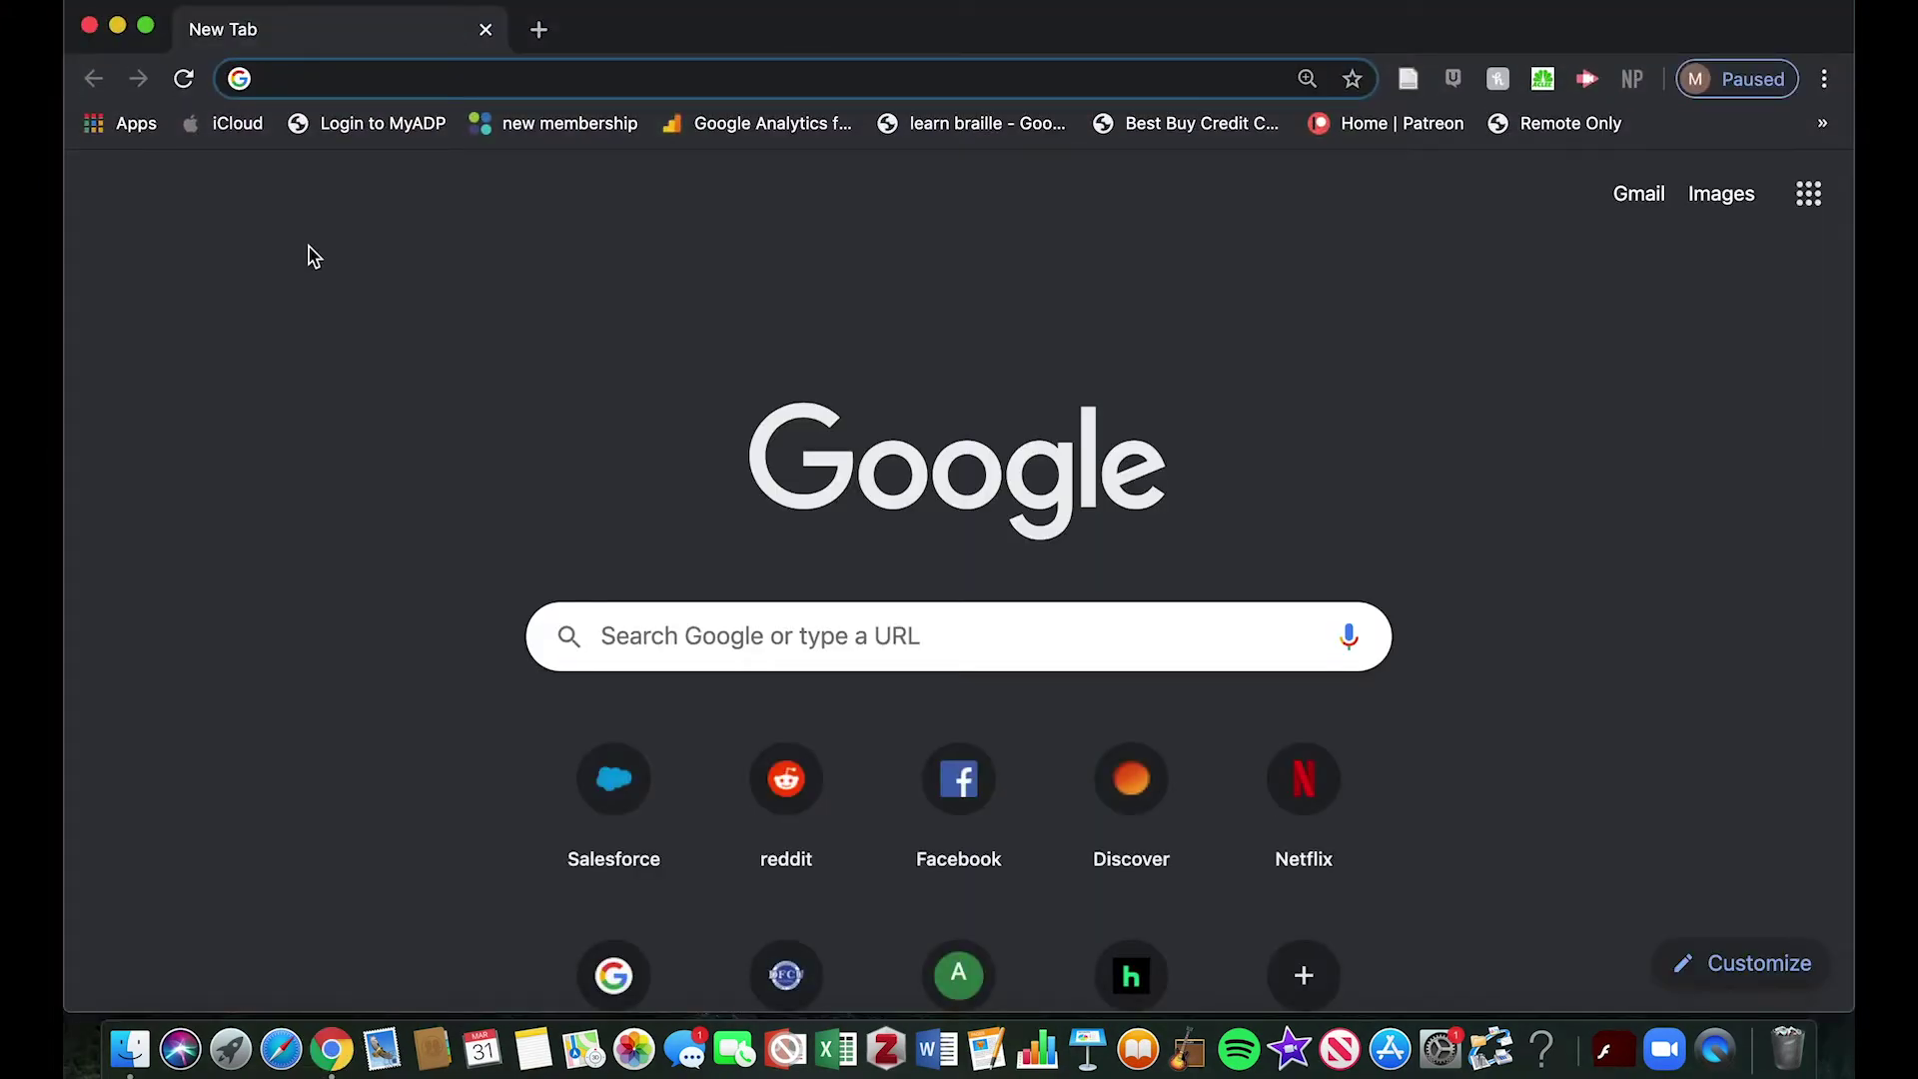
type("gm")
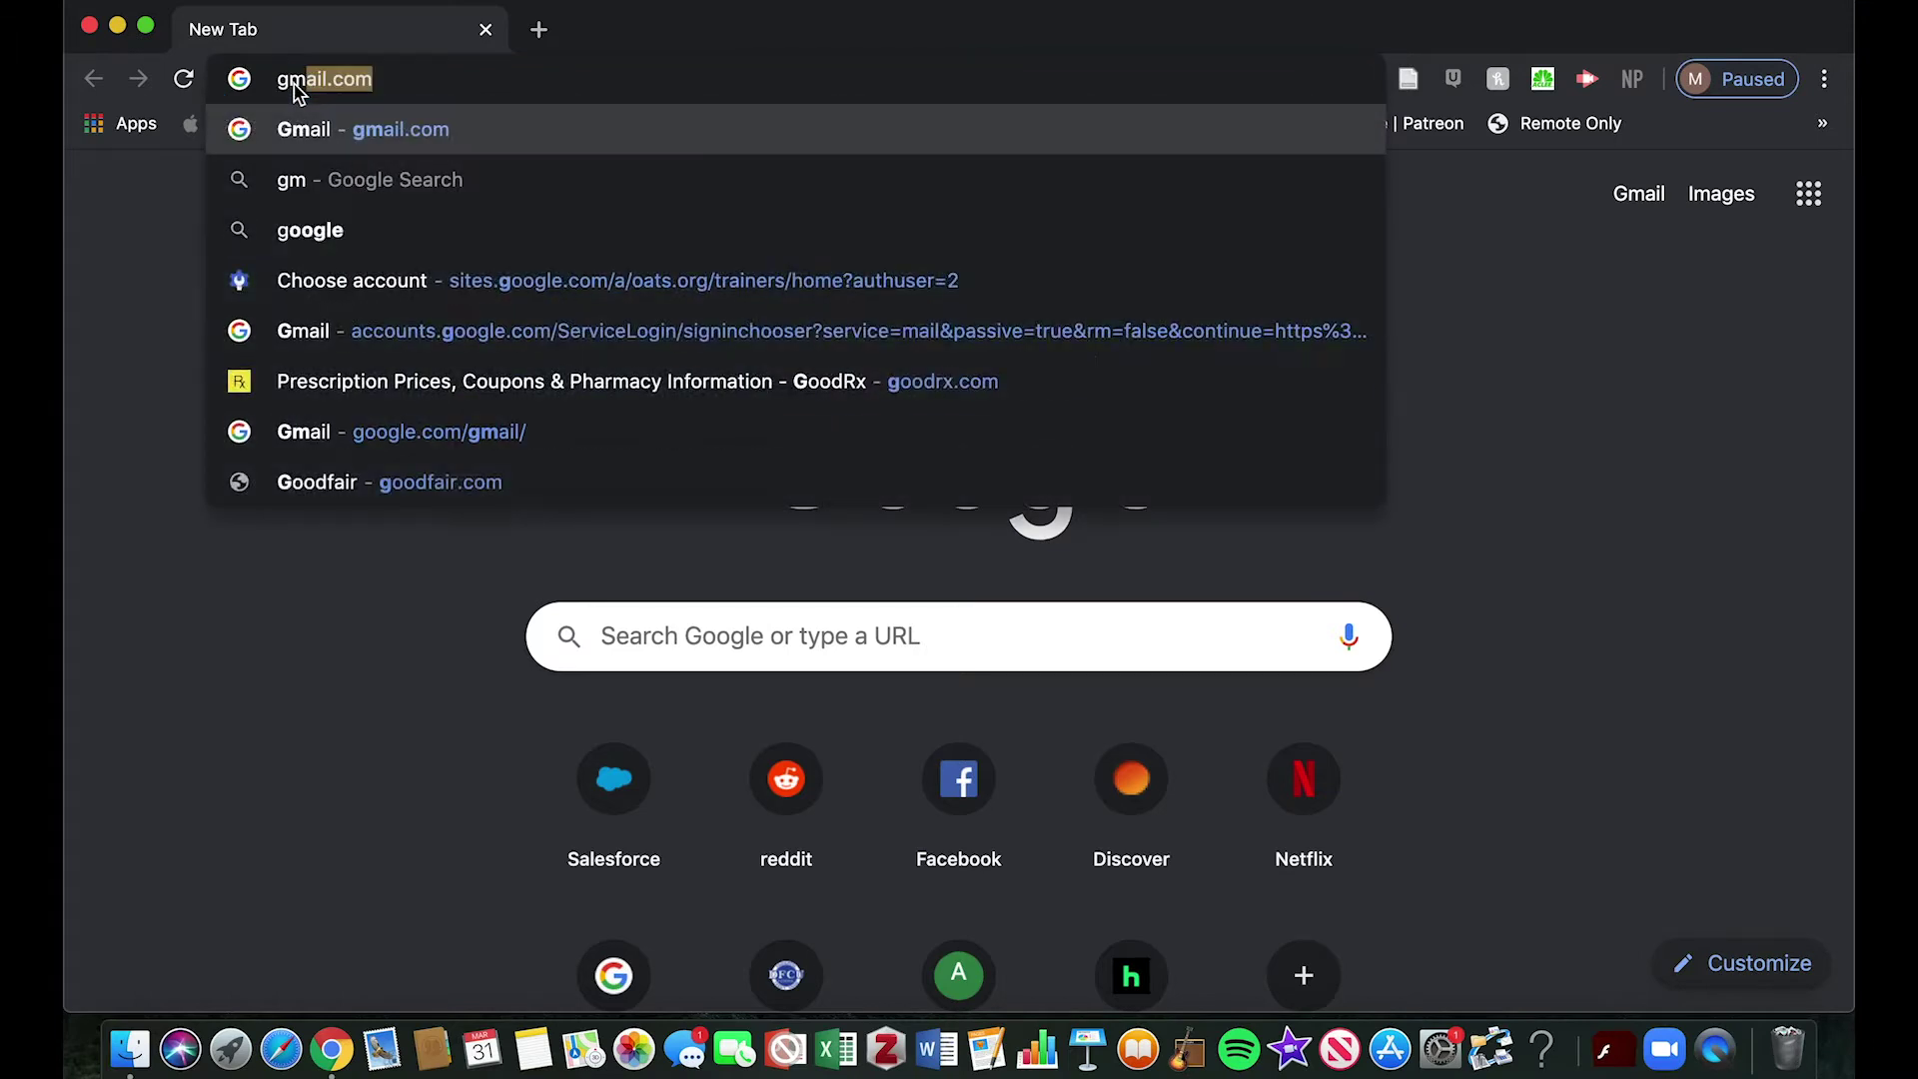
type("ail.com")
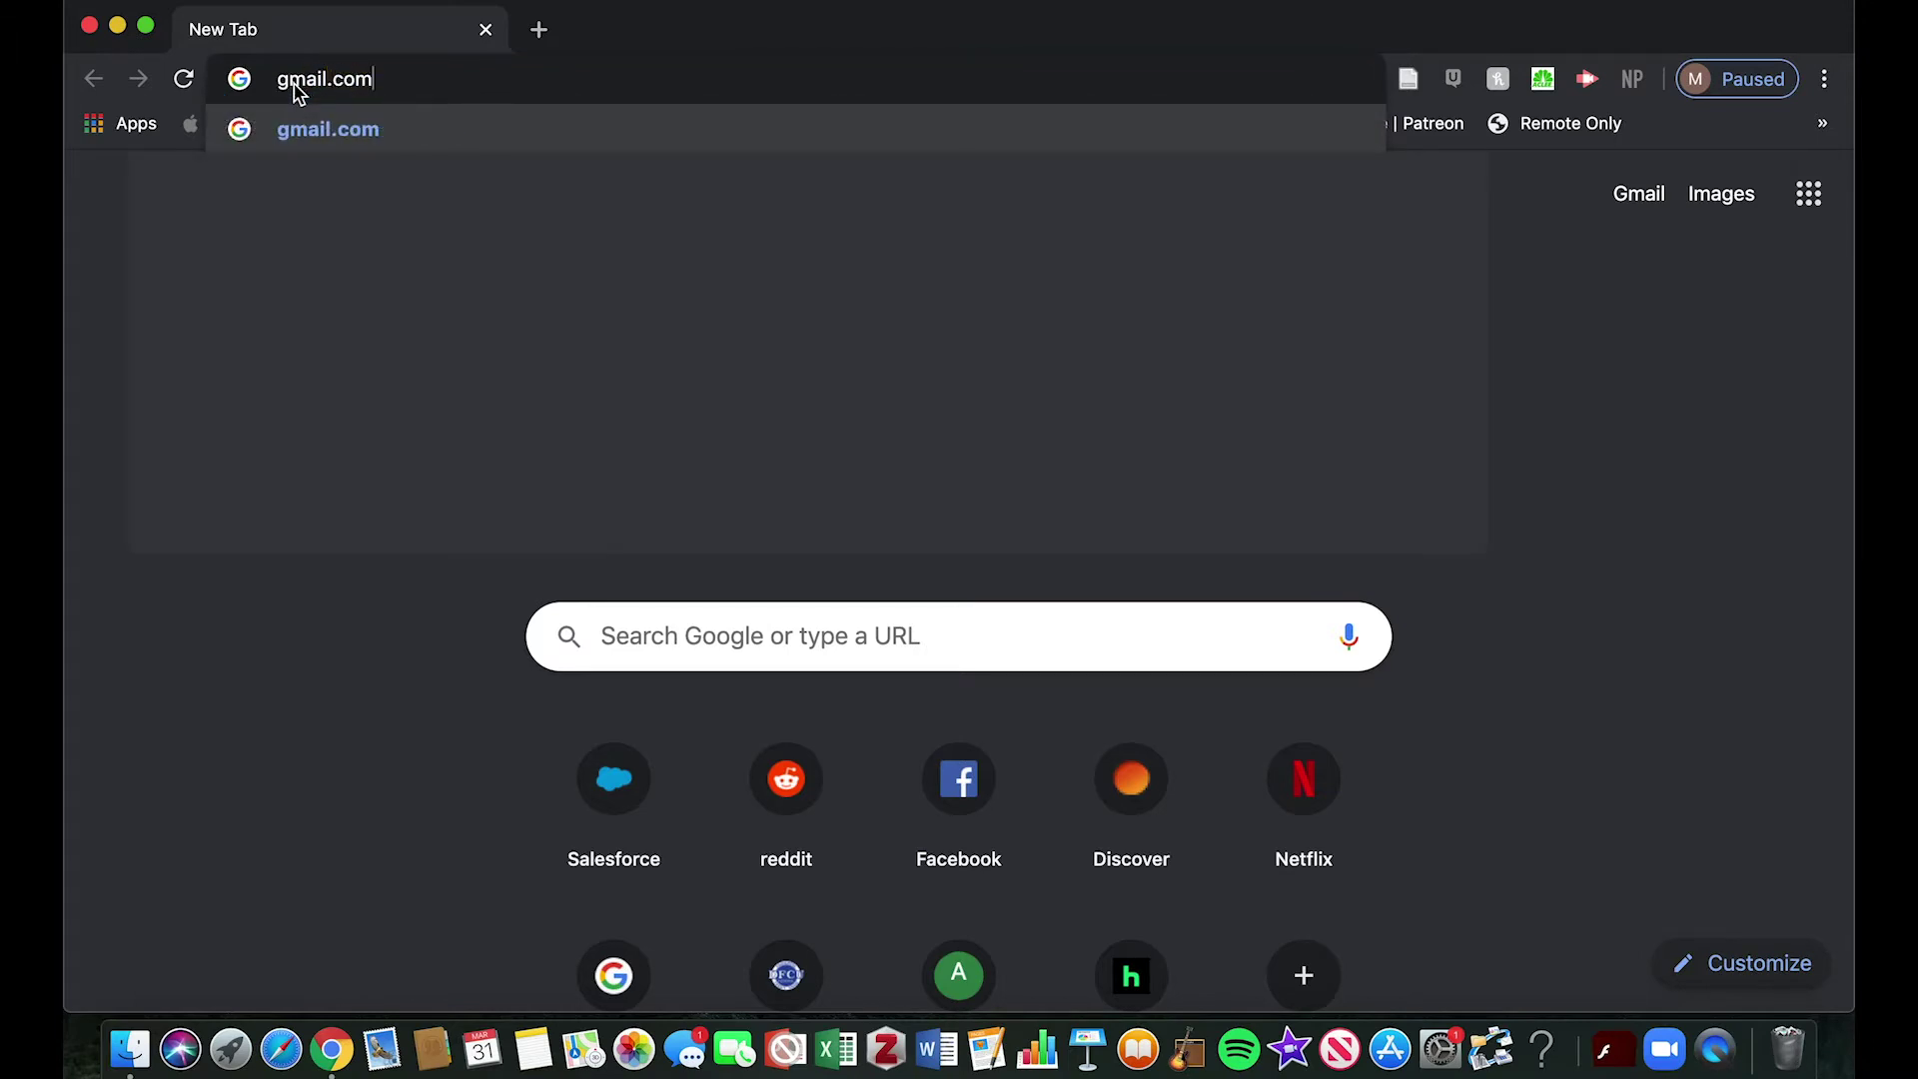
key("Return")
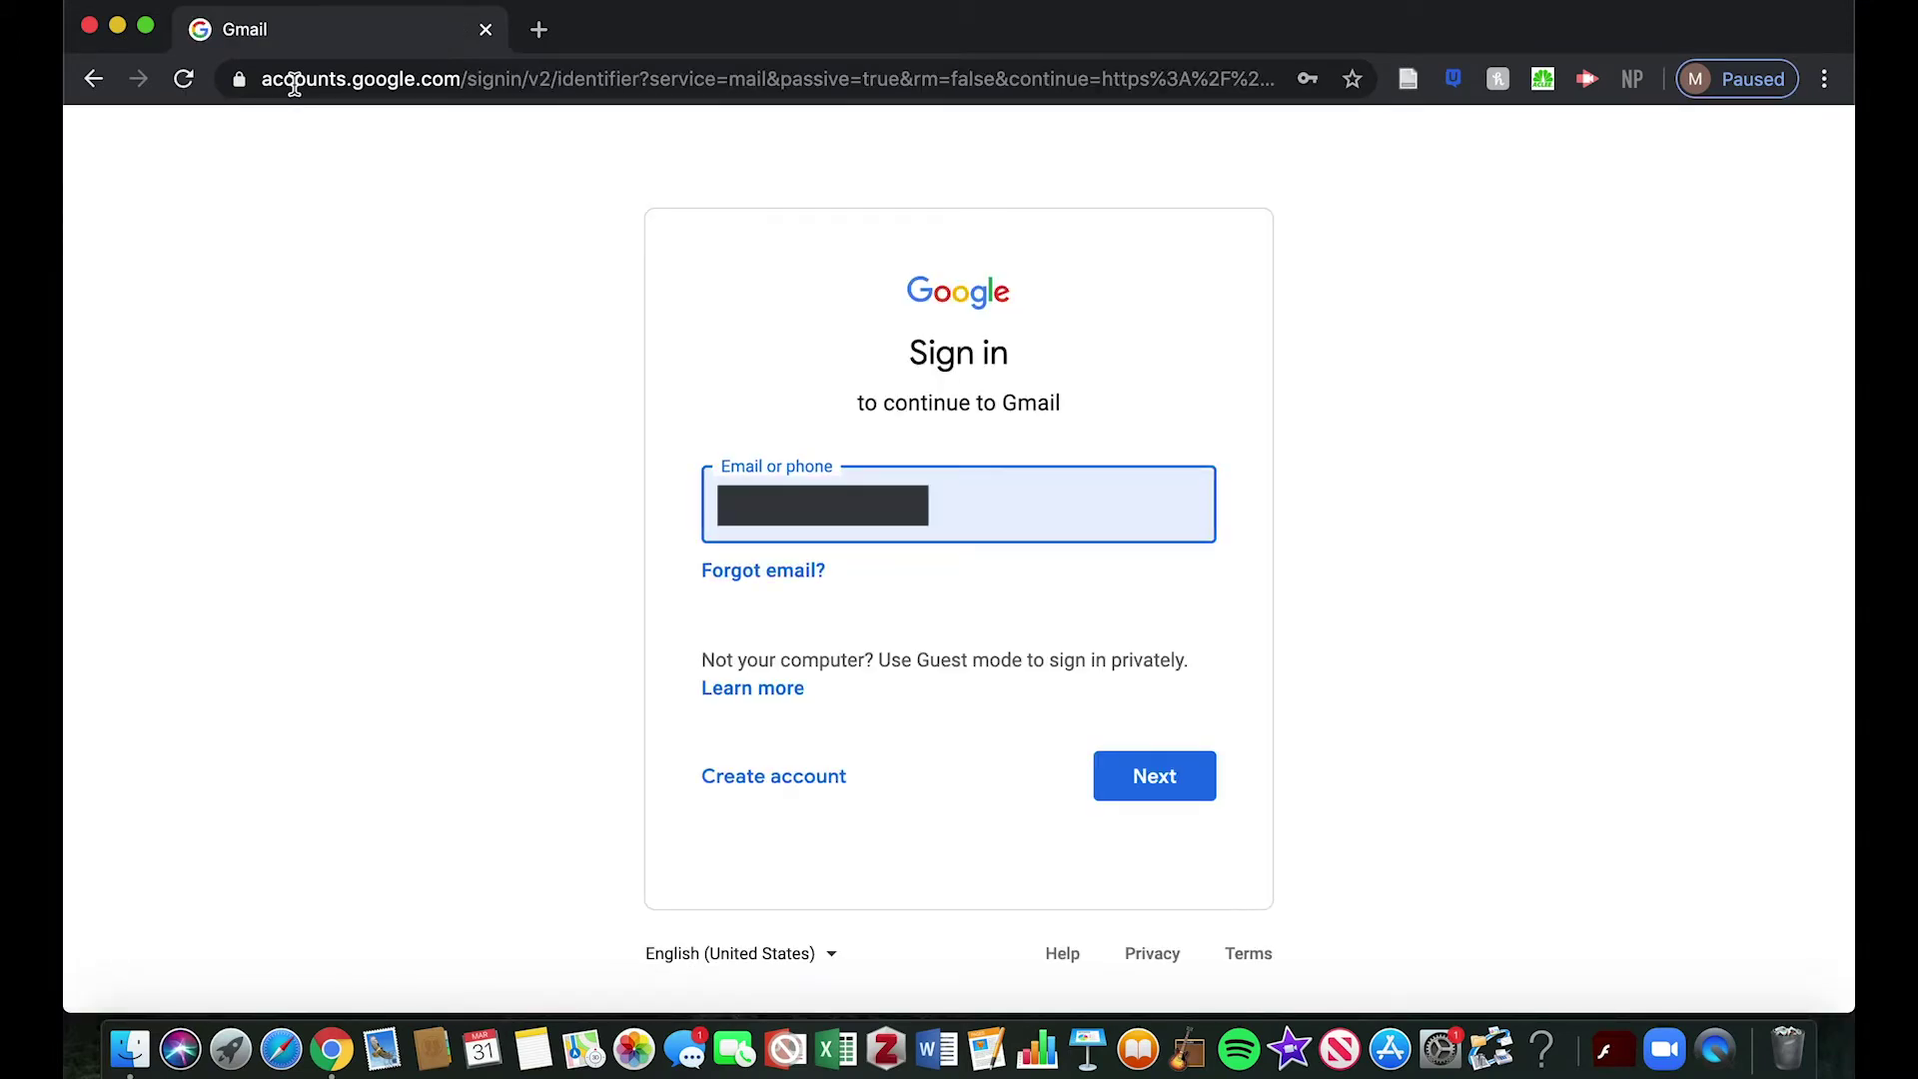
From the Gmail sign-in page, begin creating a new Google account for personal use
left_click(745, 780)
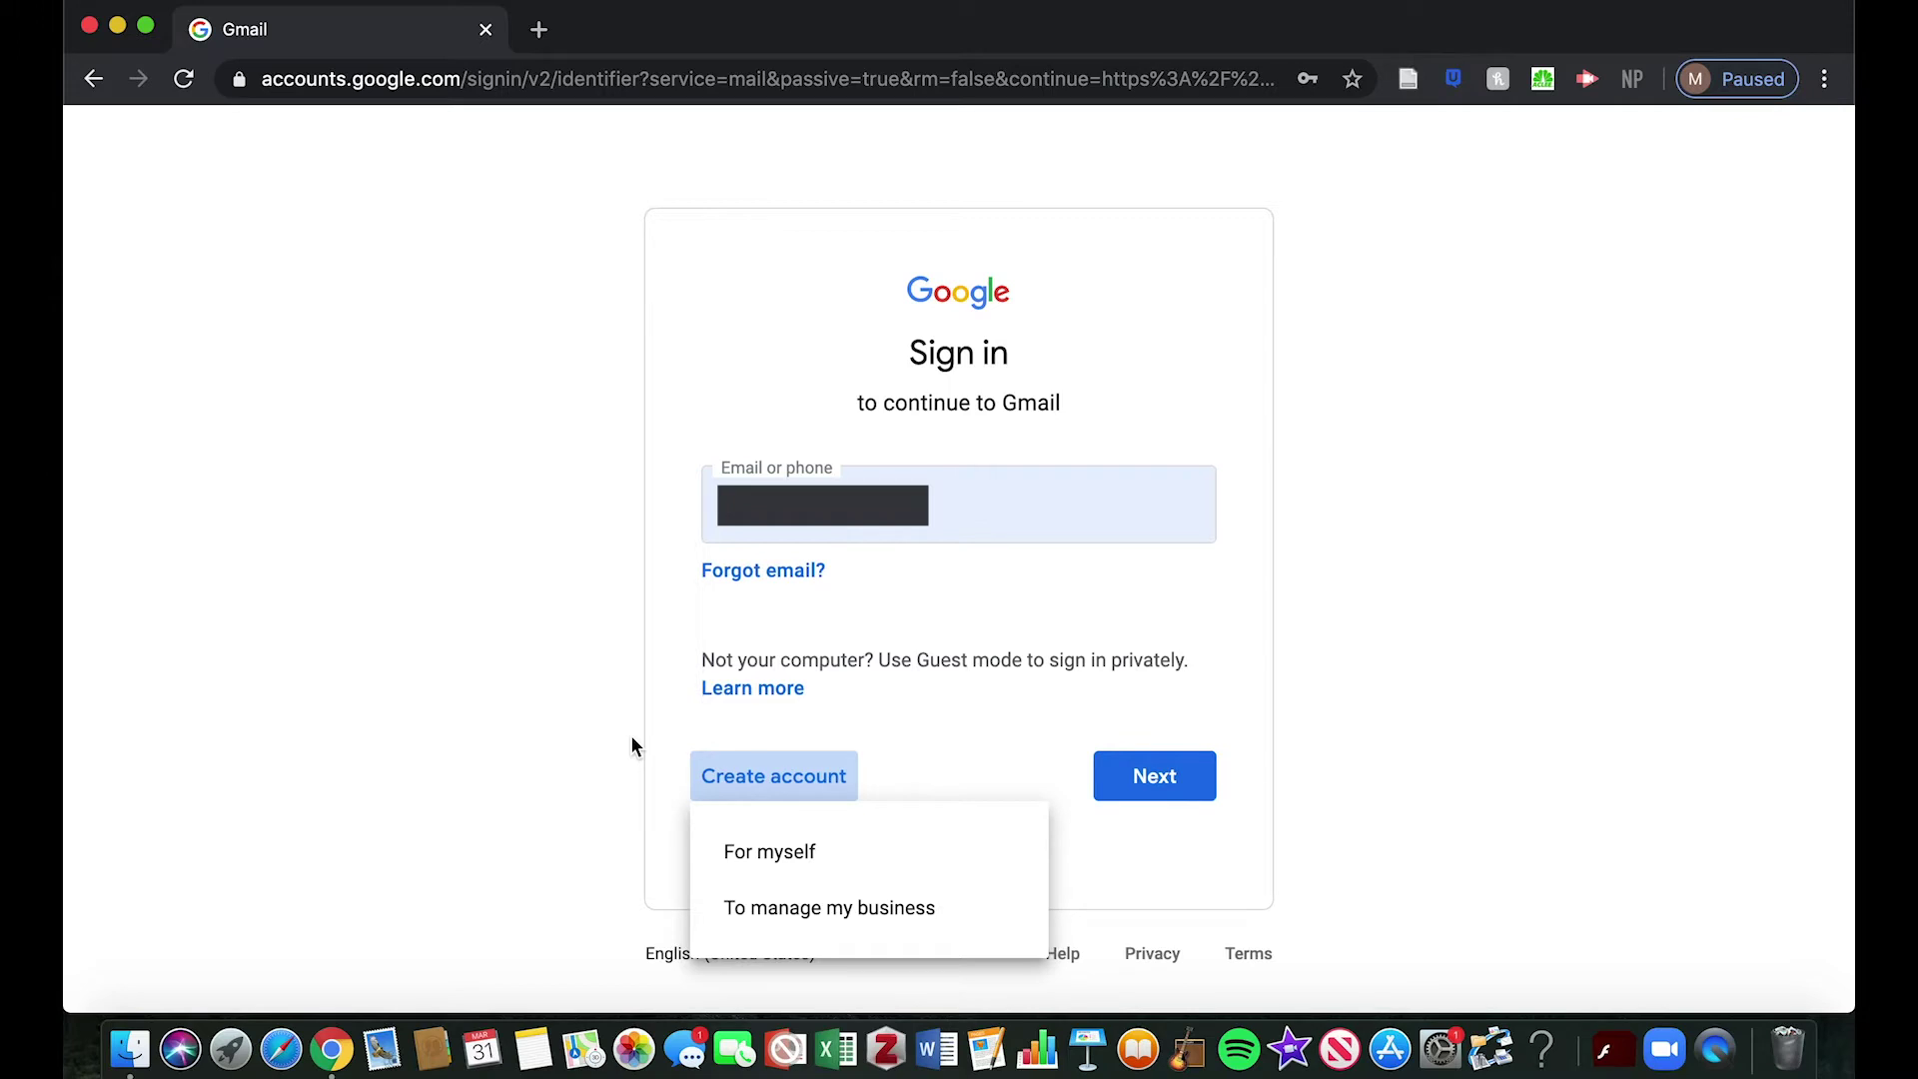
left_click(822, 851)
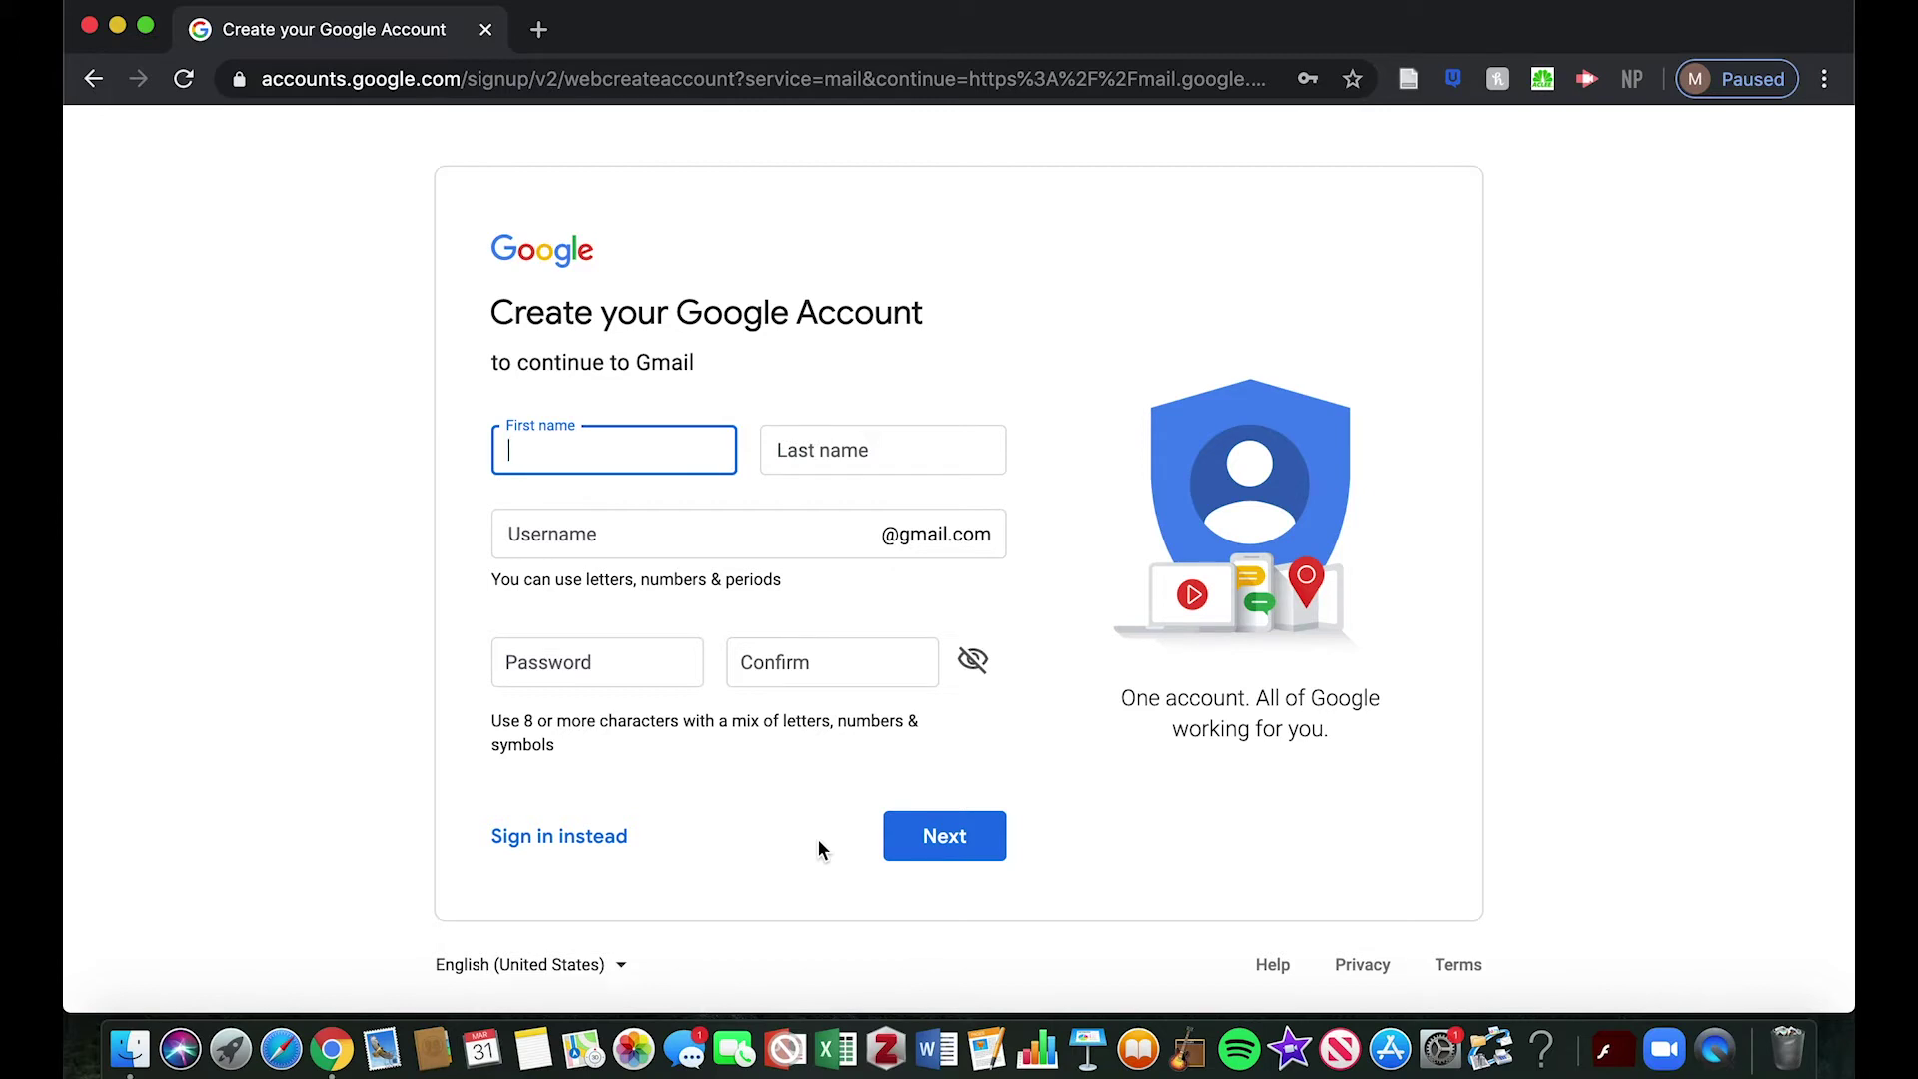
Enter the first name, last name, and a new Gmail username
left_click(883, 450)
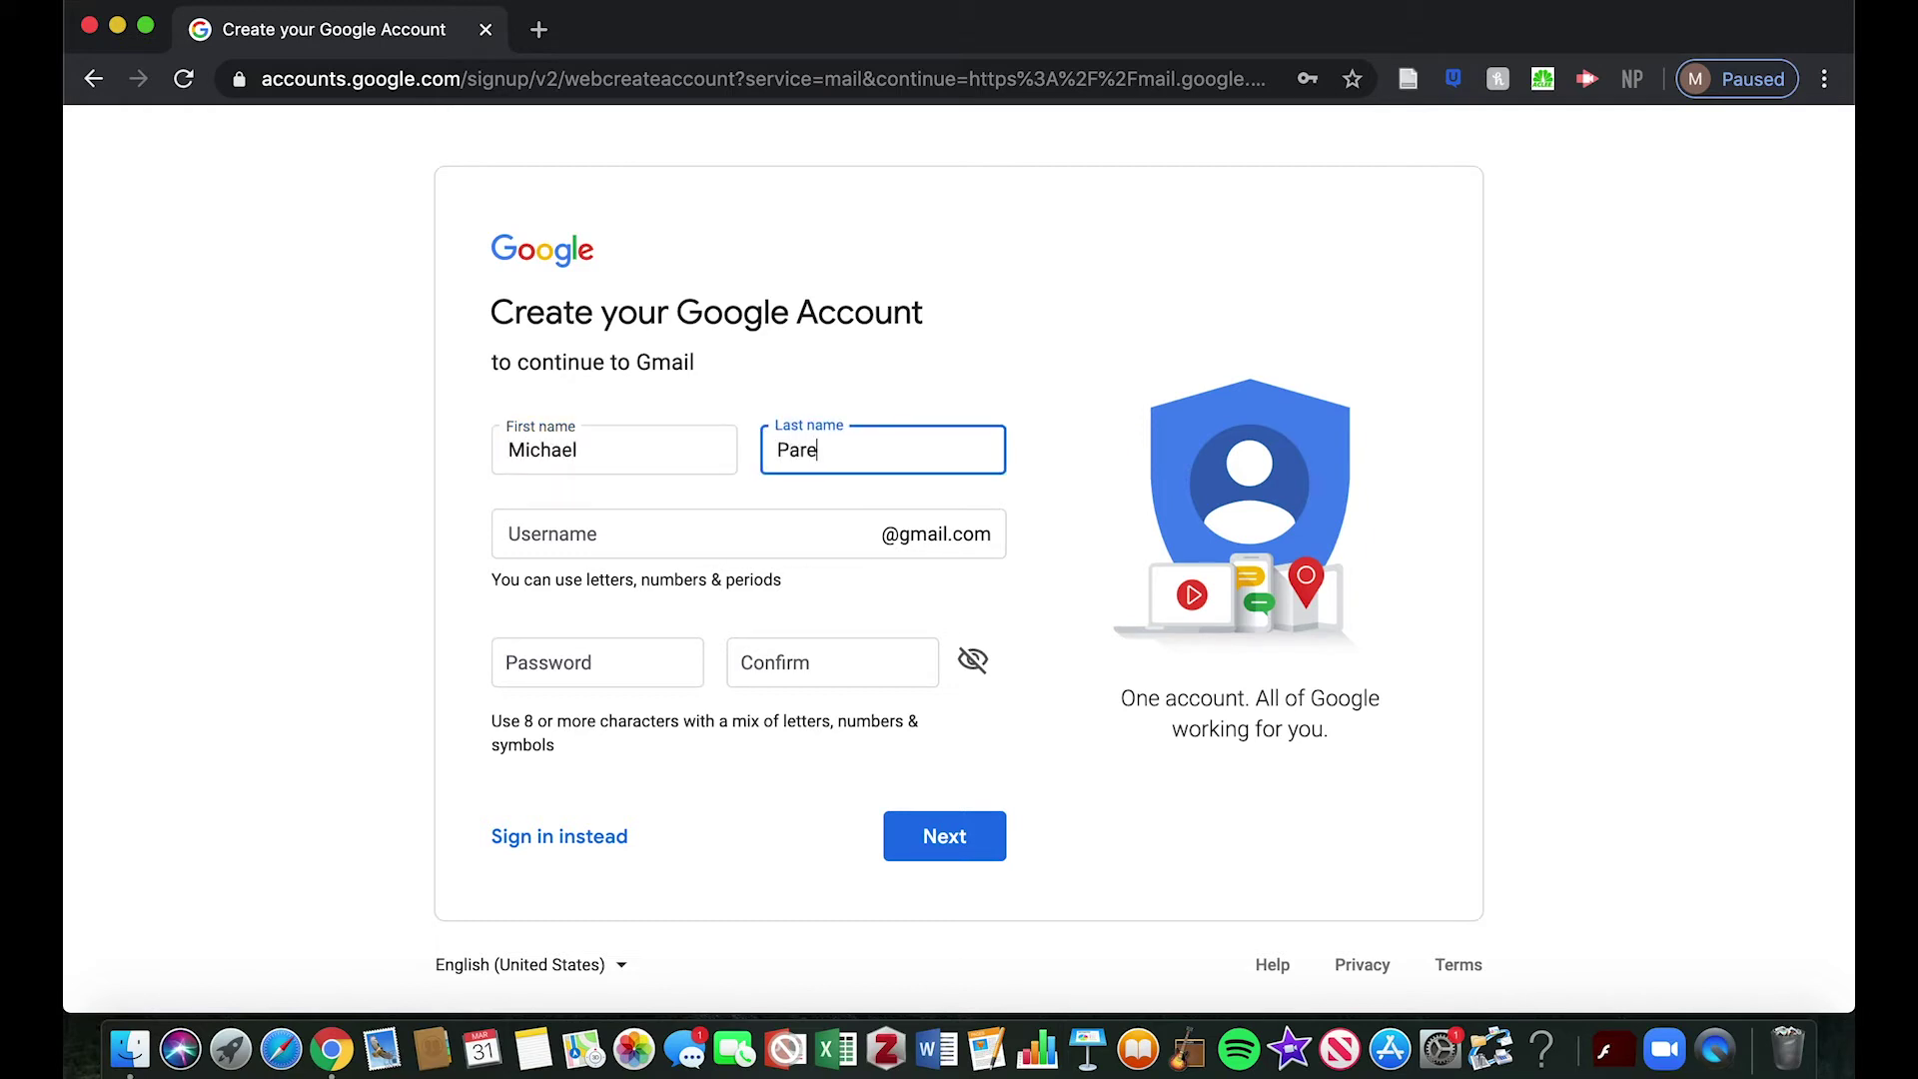
left_click(572, 530)
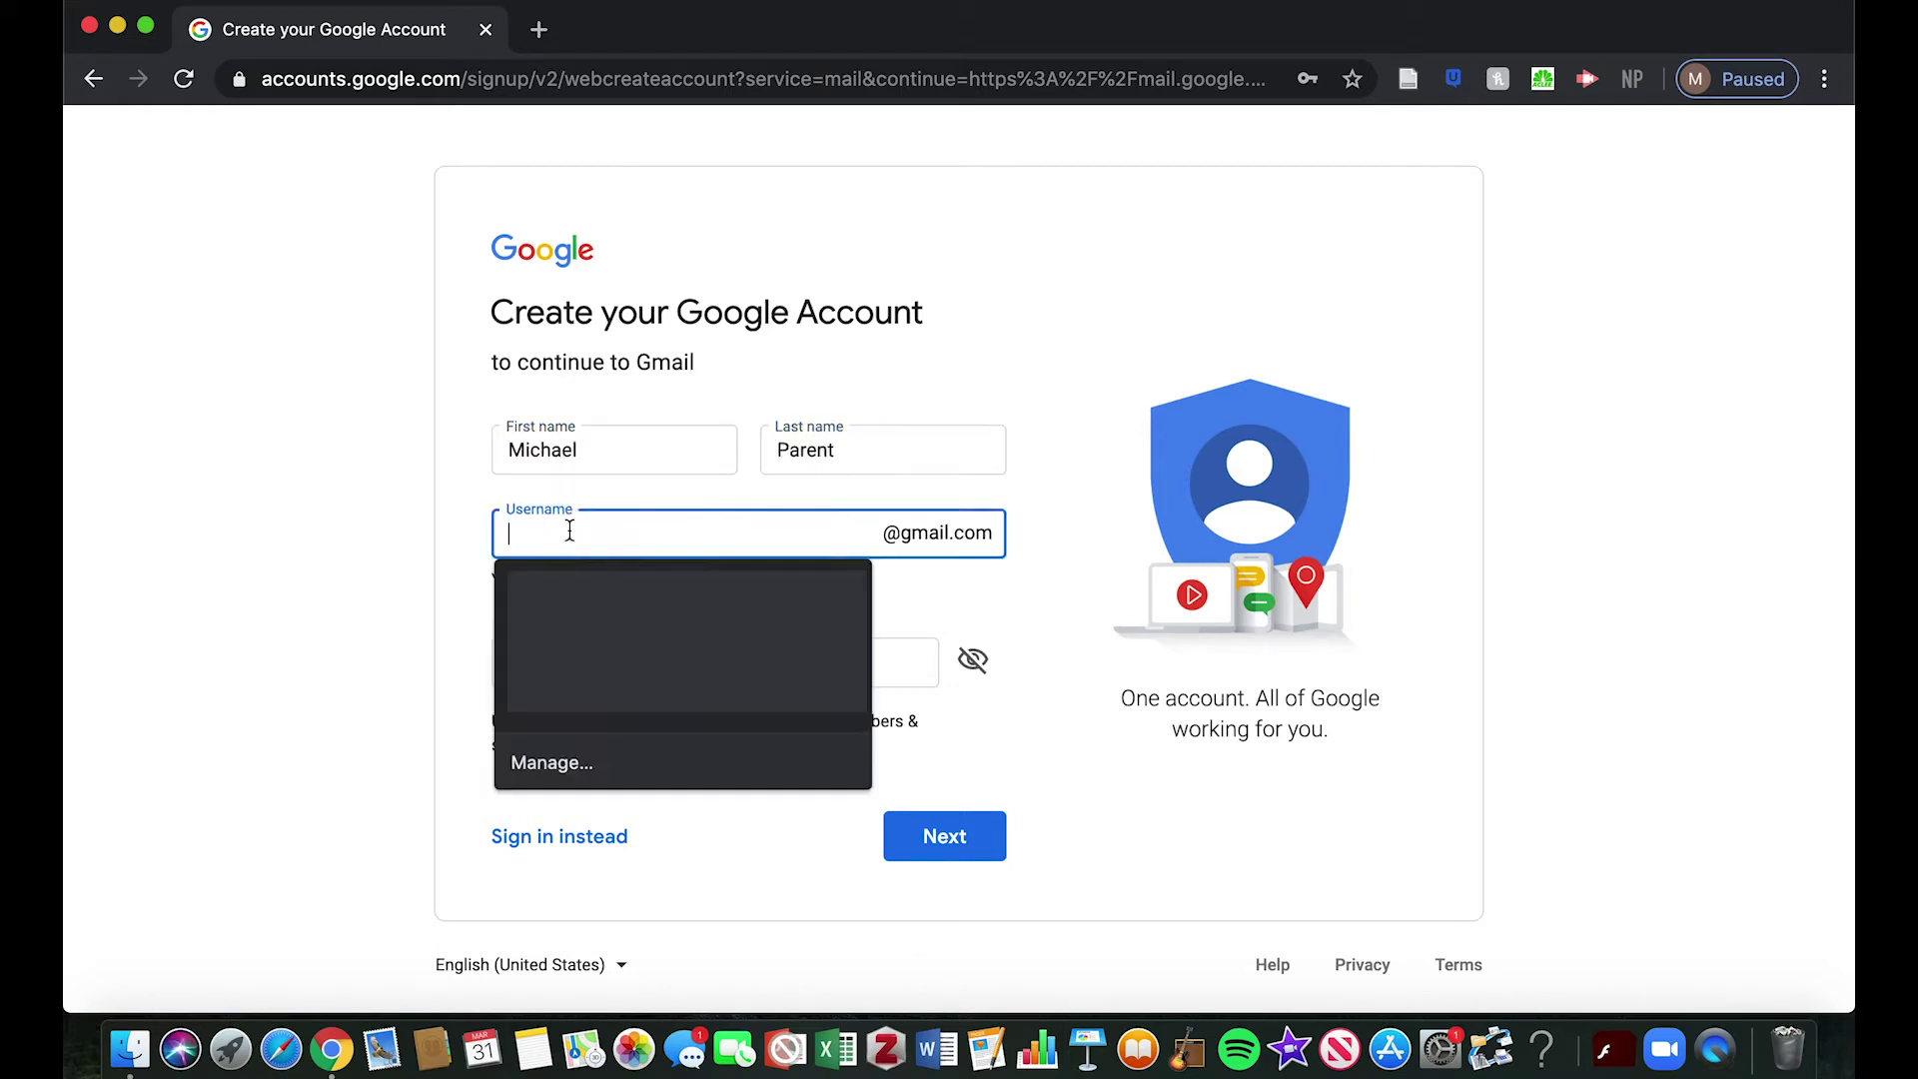
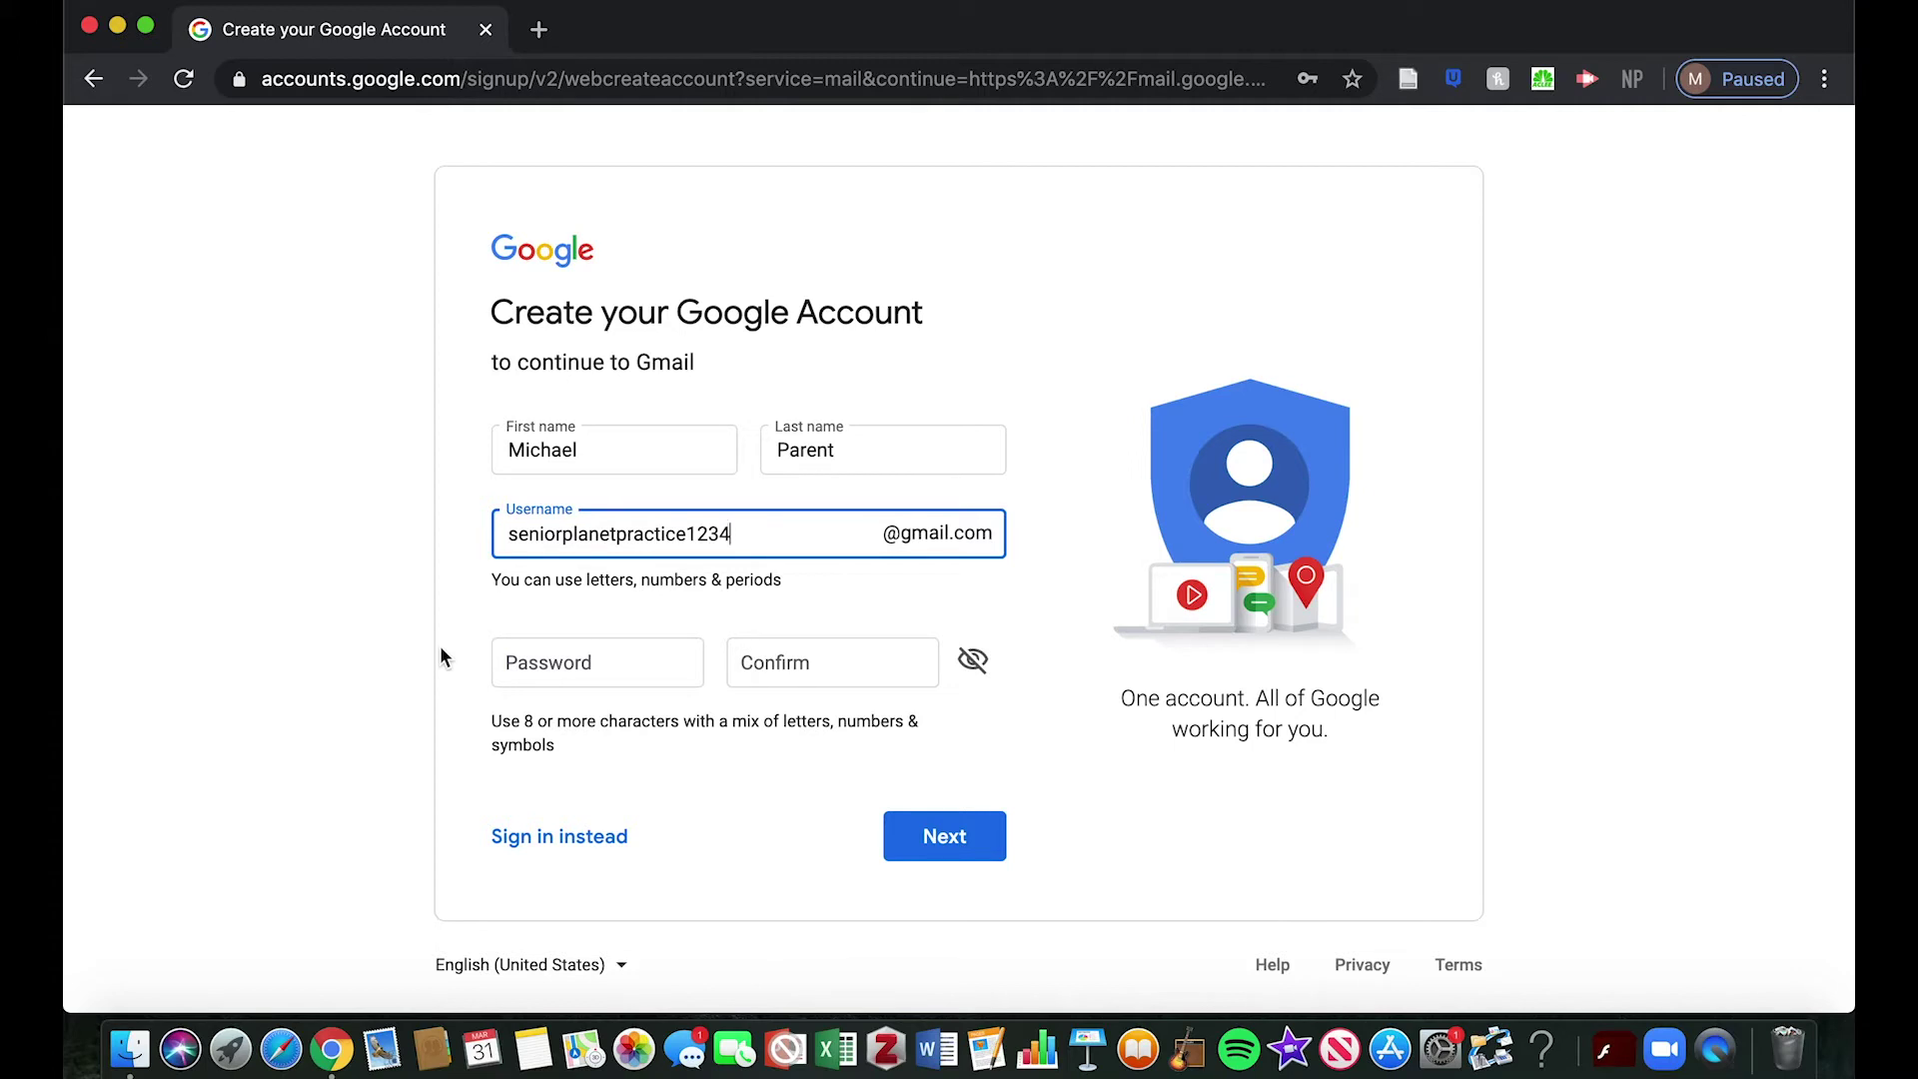
Type the account password in both password fields and submit the form
left_click(587, 659)
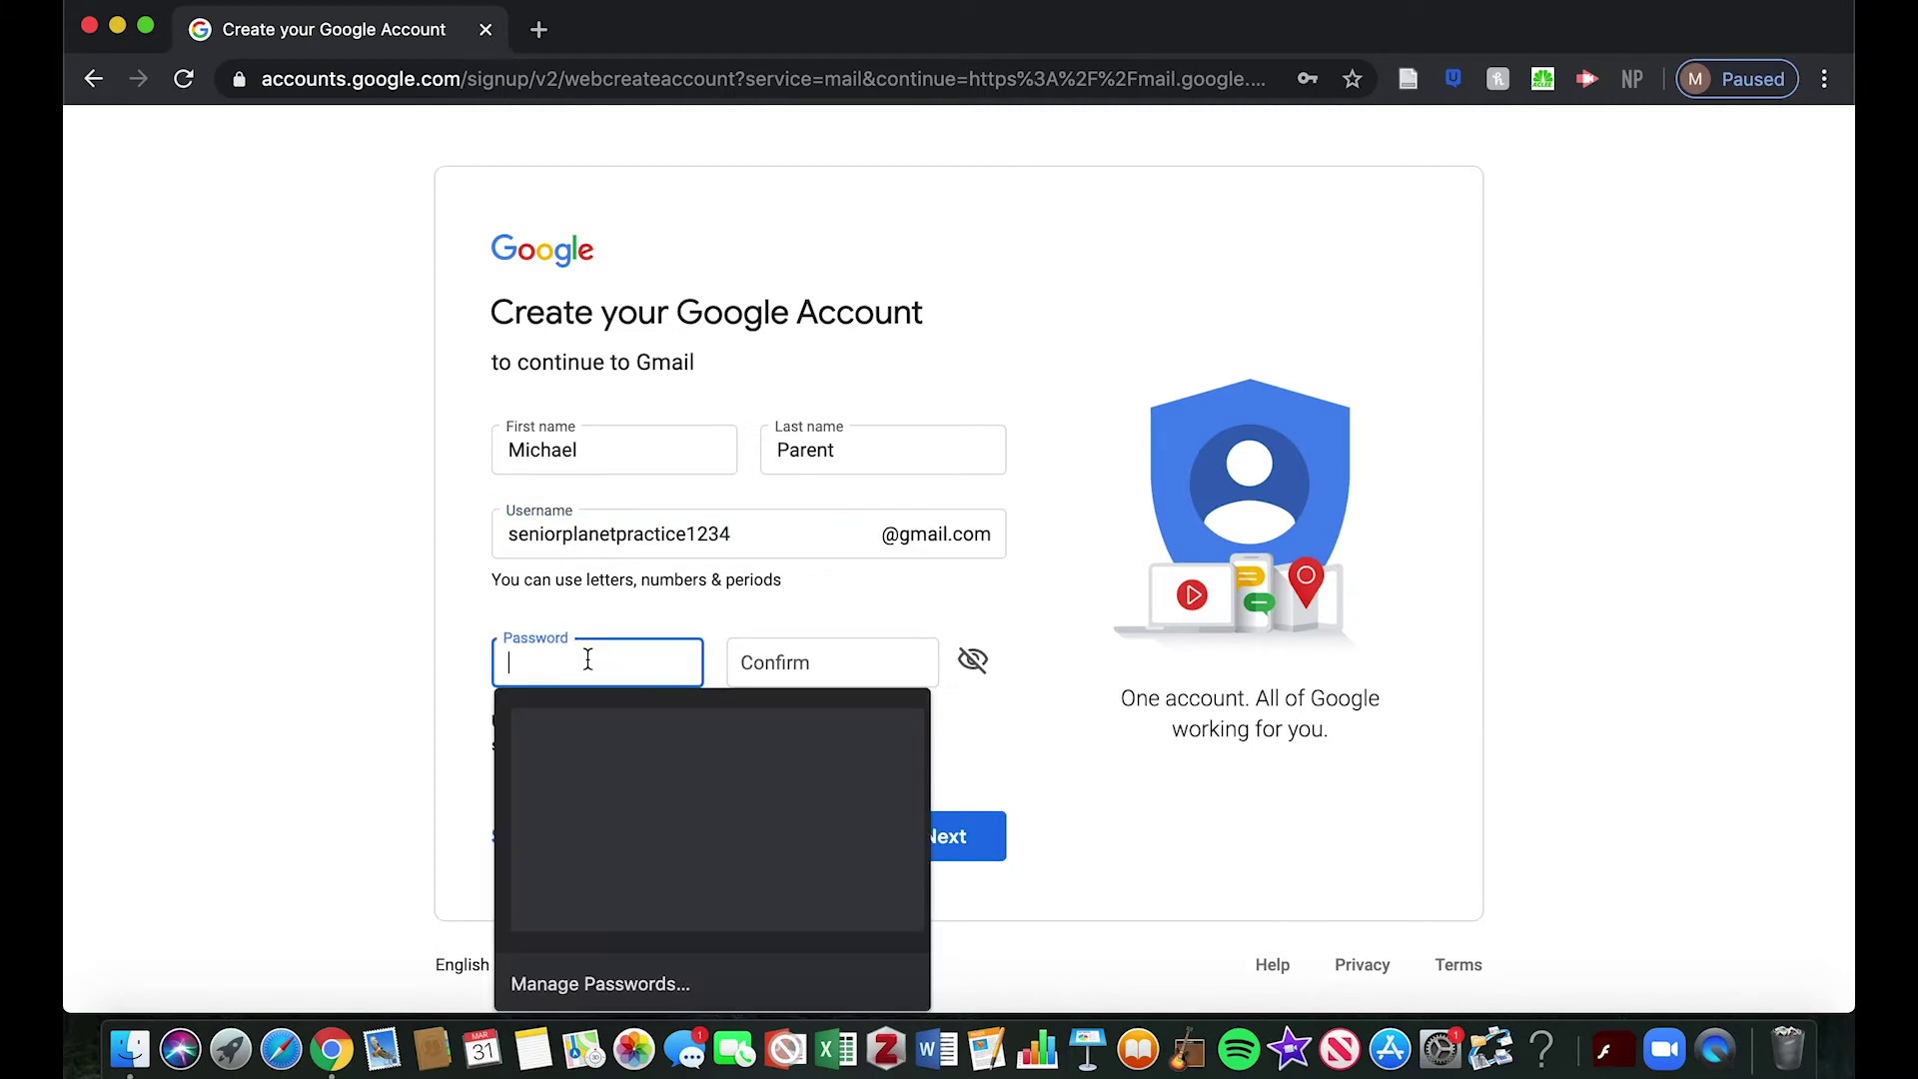
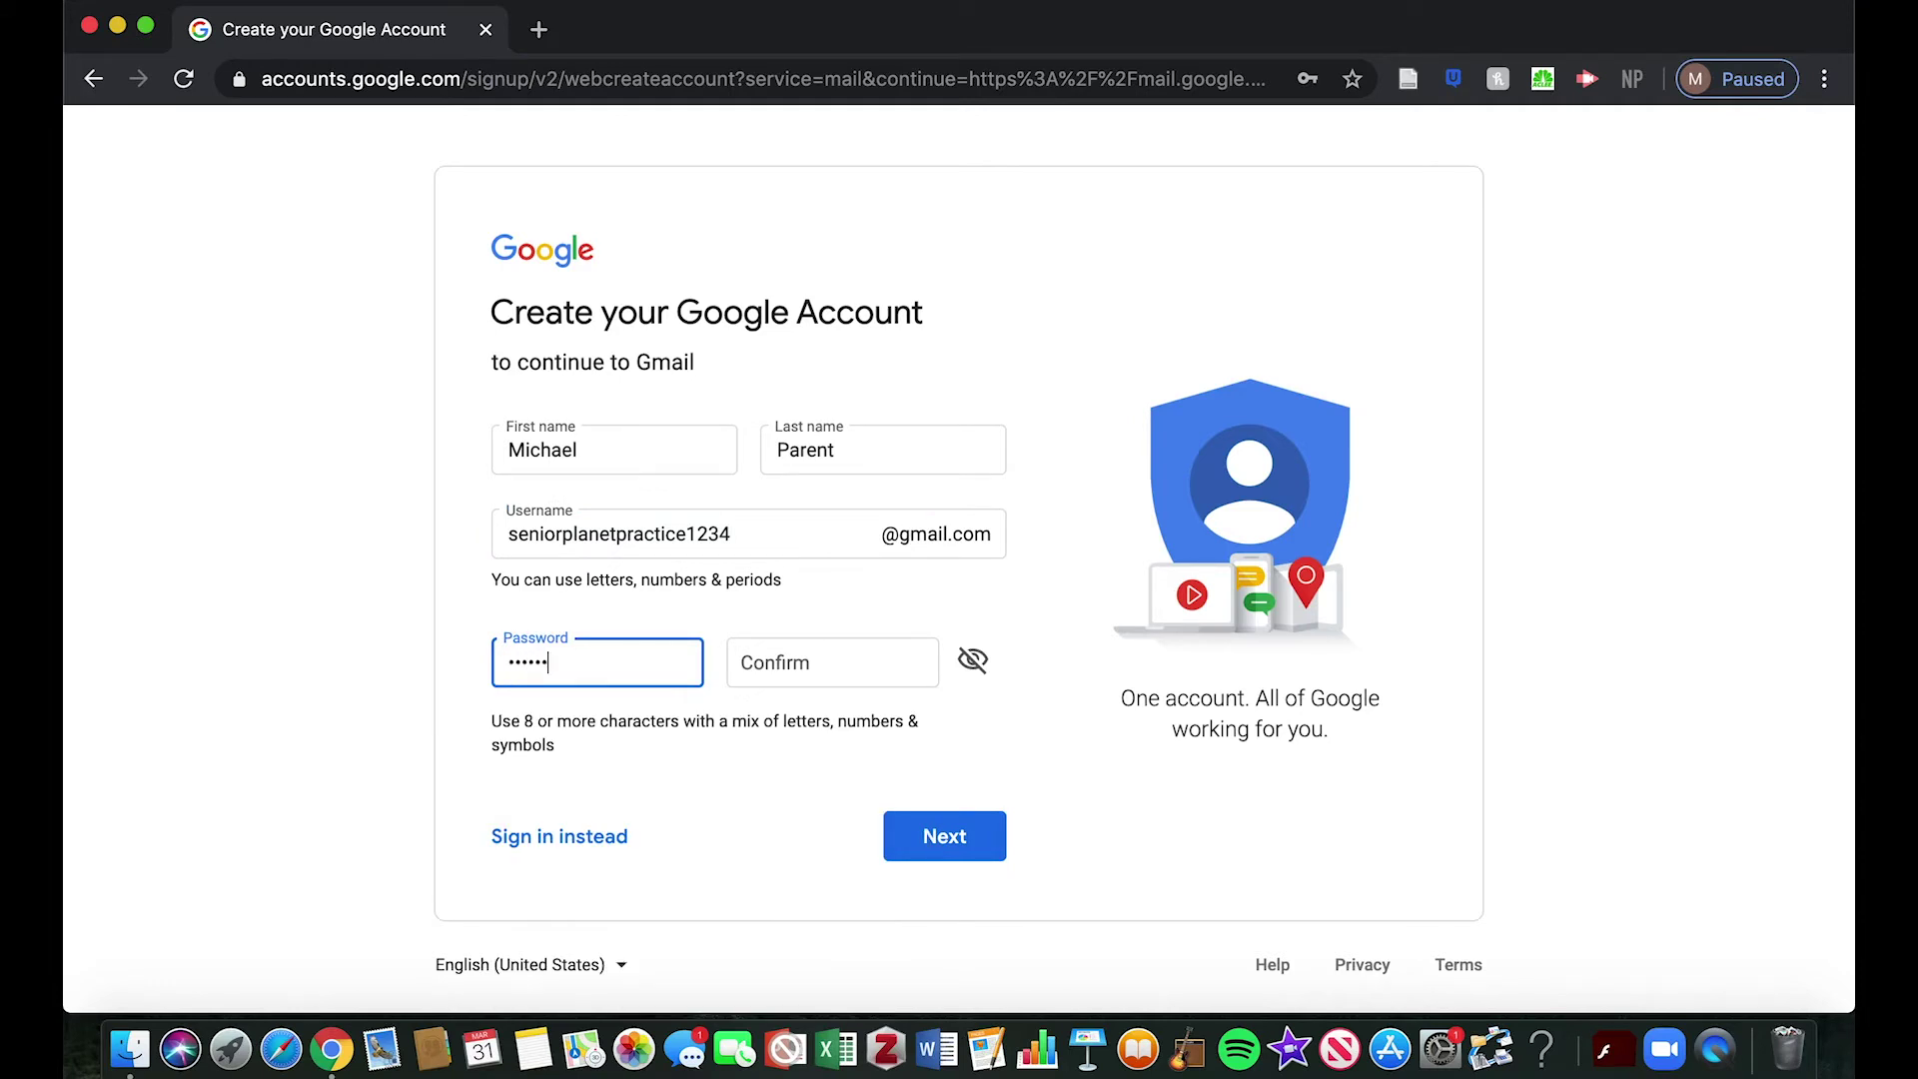
key("Tab")
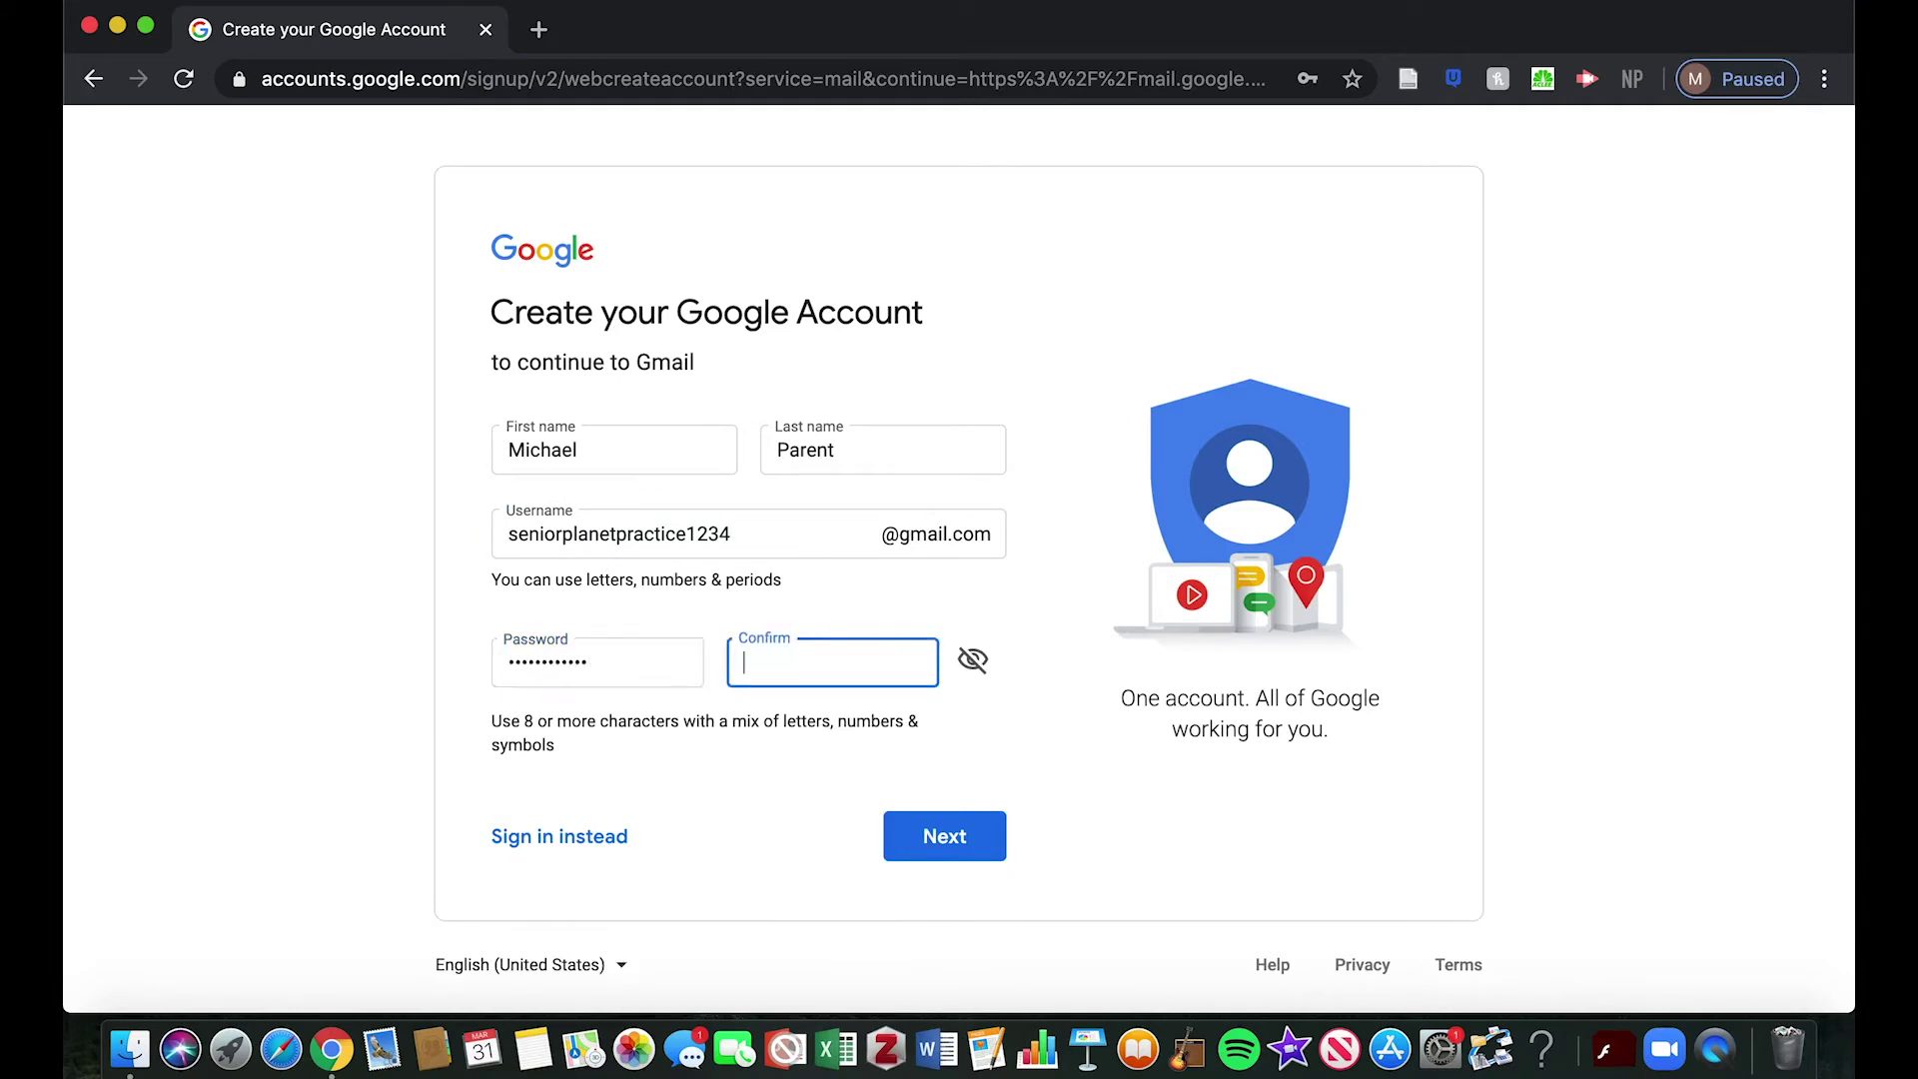
left_click(811, 808)
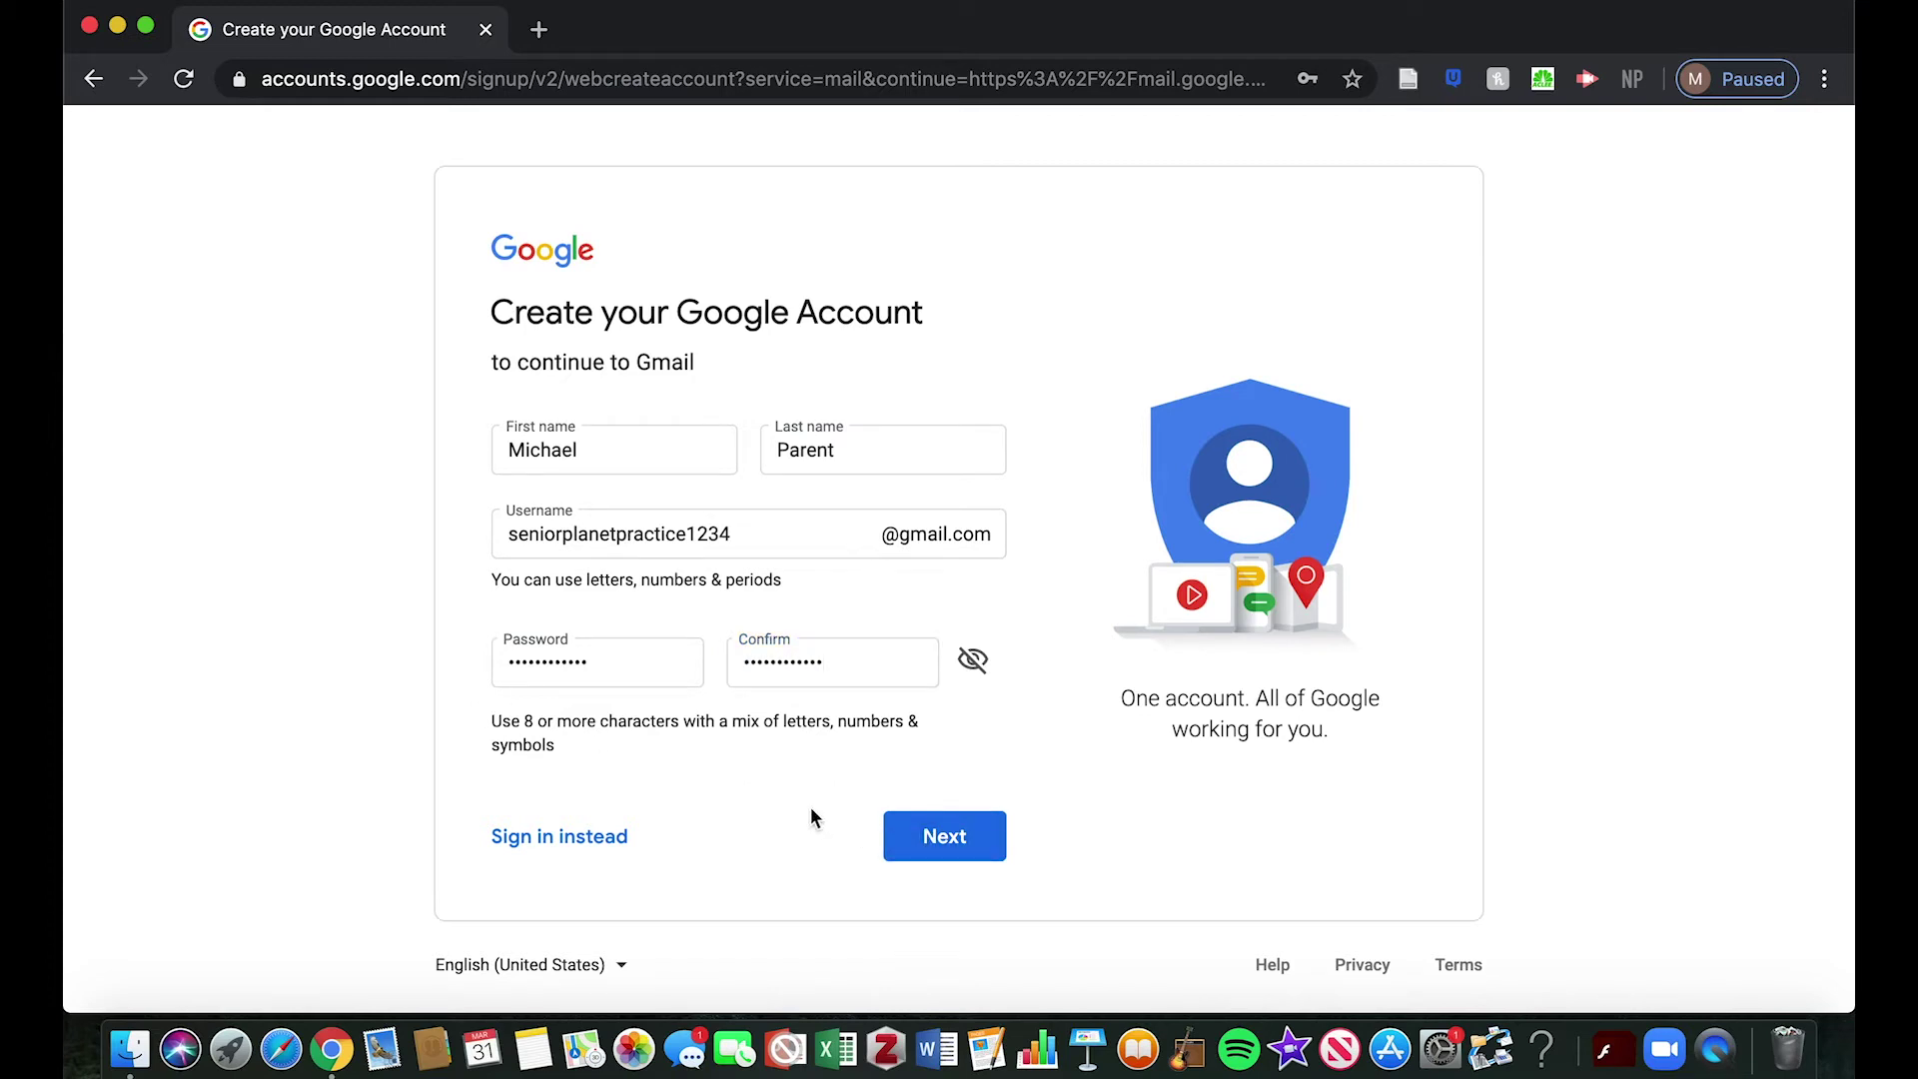
left_click(921, 845)
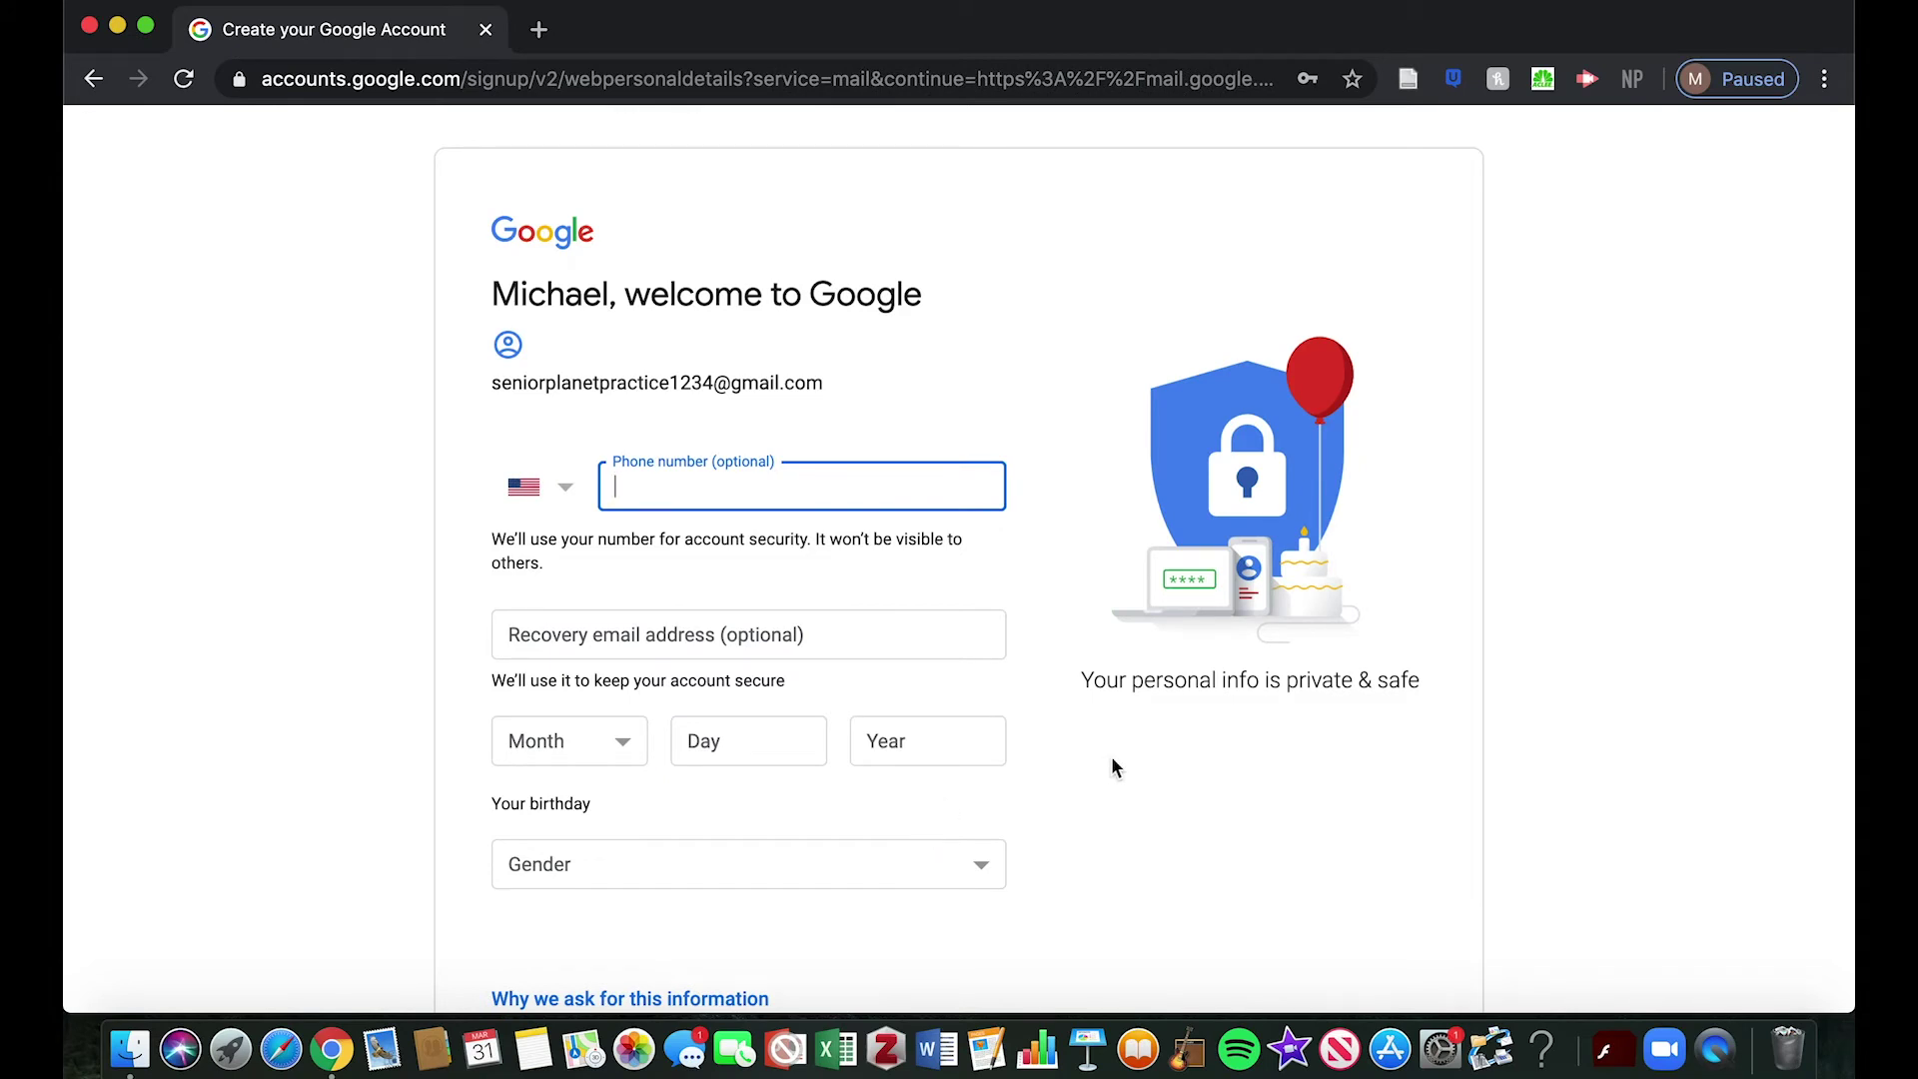
Set the birthday to January 1, 1950 and gender to Male, then submit
scroll(1112, 757, "down", 3)
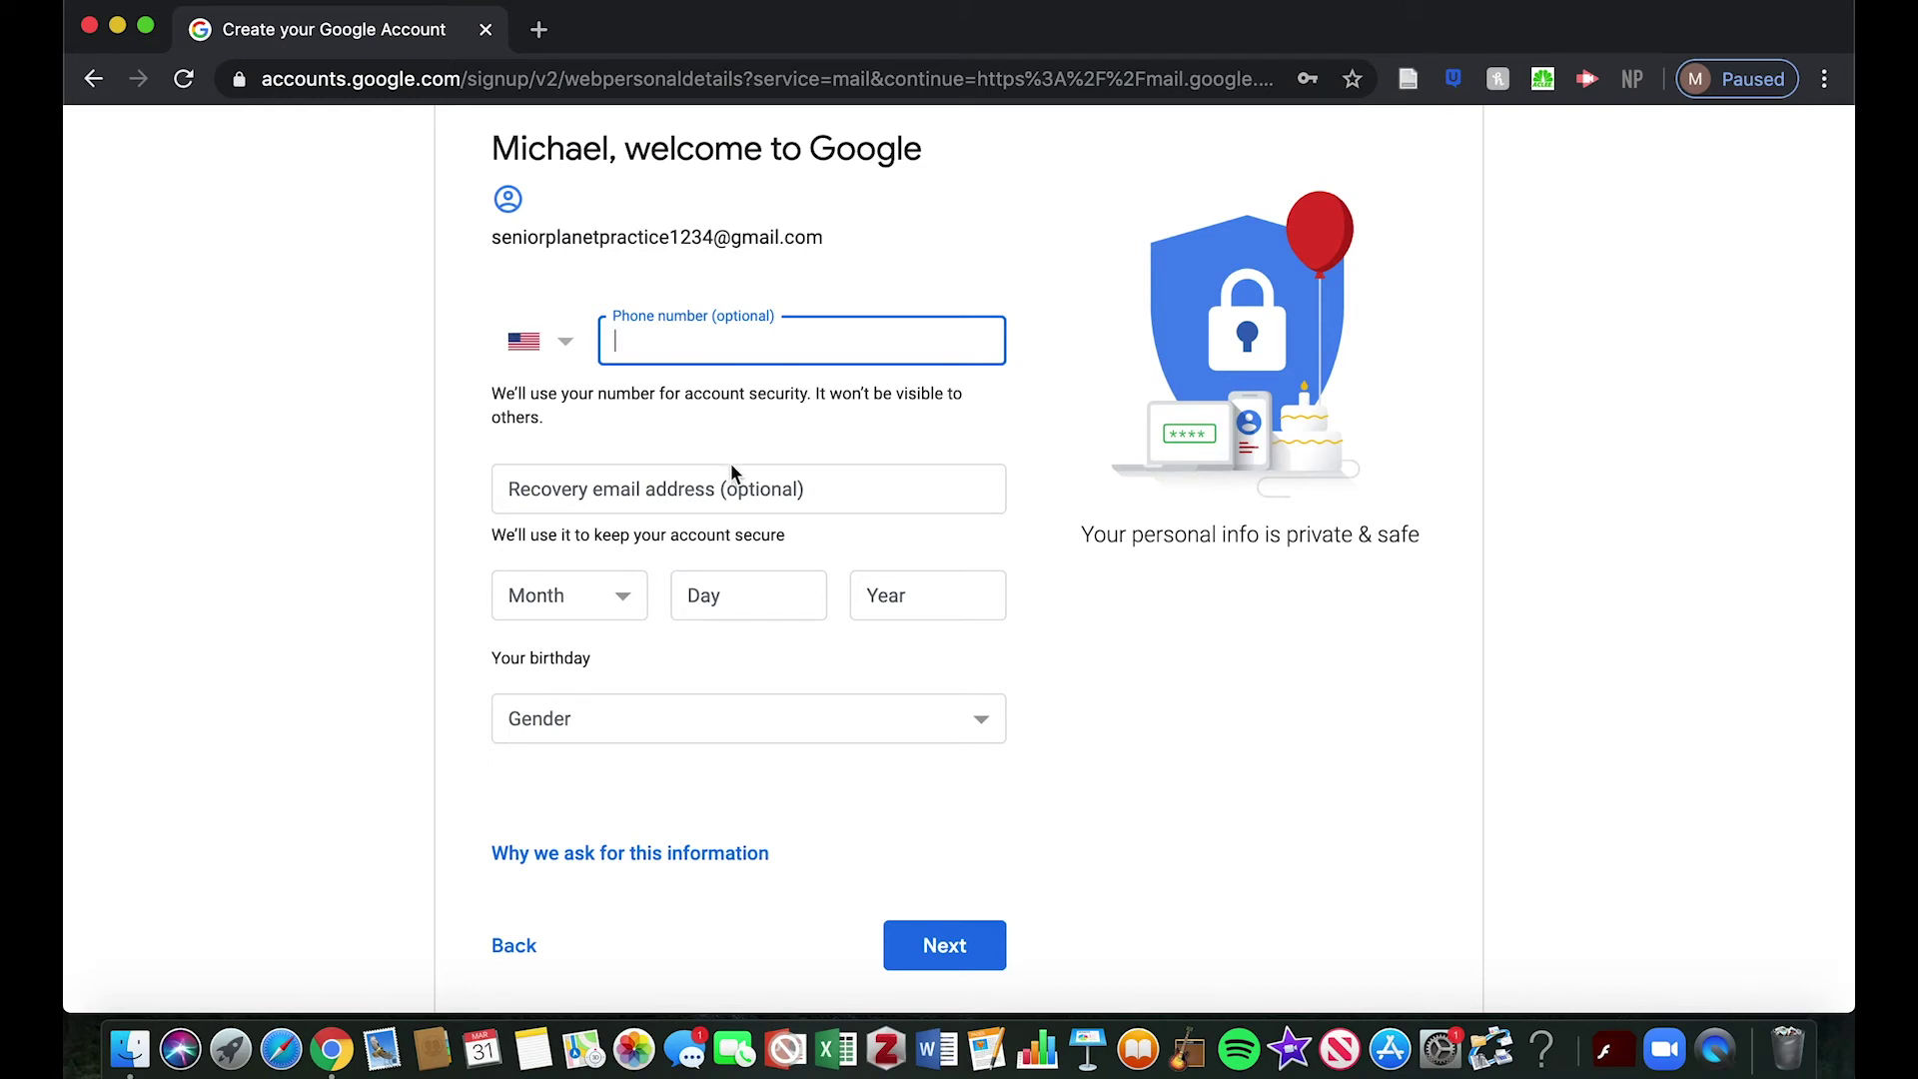
left_click(624, 599)
left_click(597, 604)
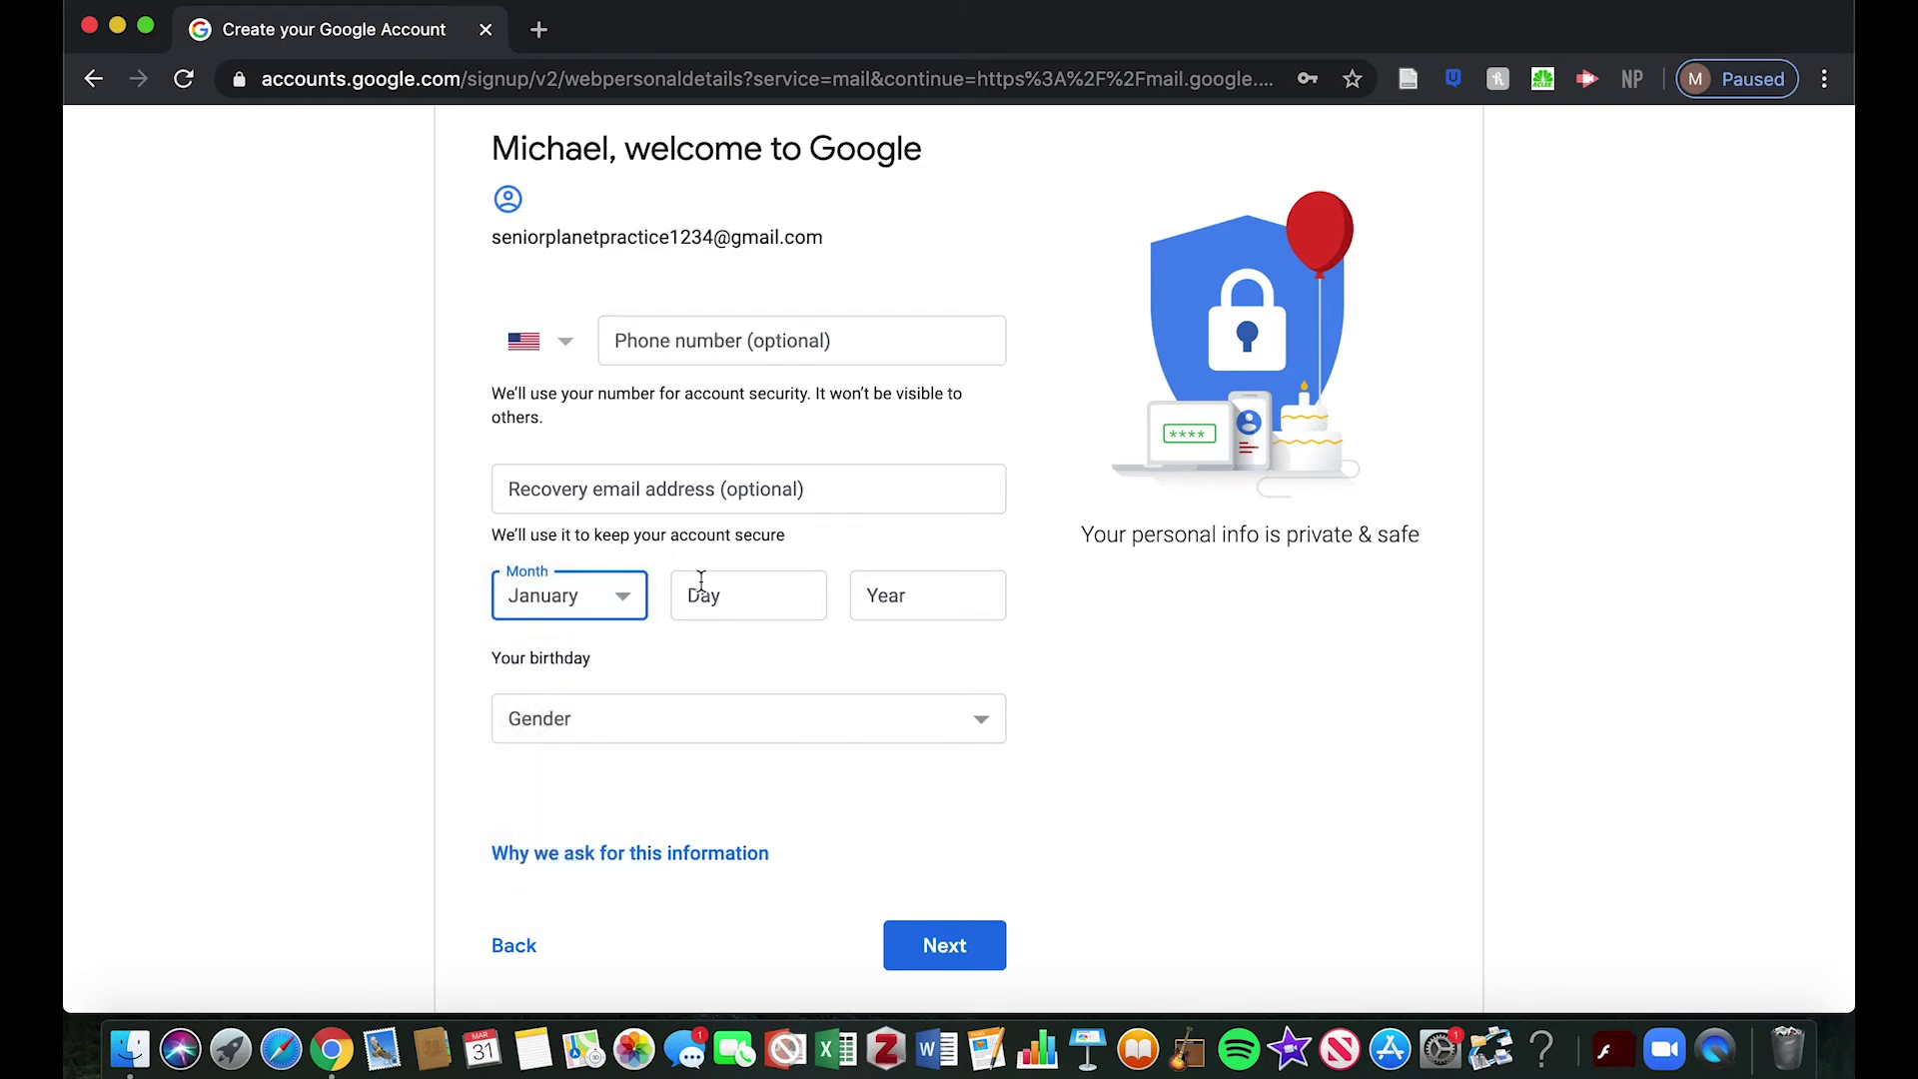
left_click(699, 590)
type("1")
left_click(872, 592)
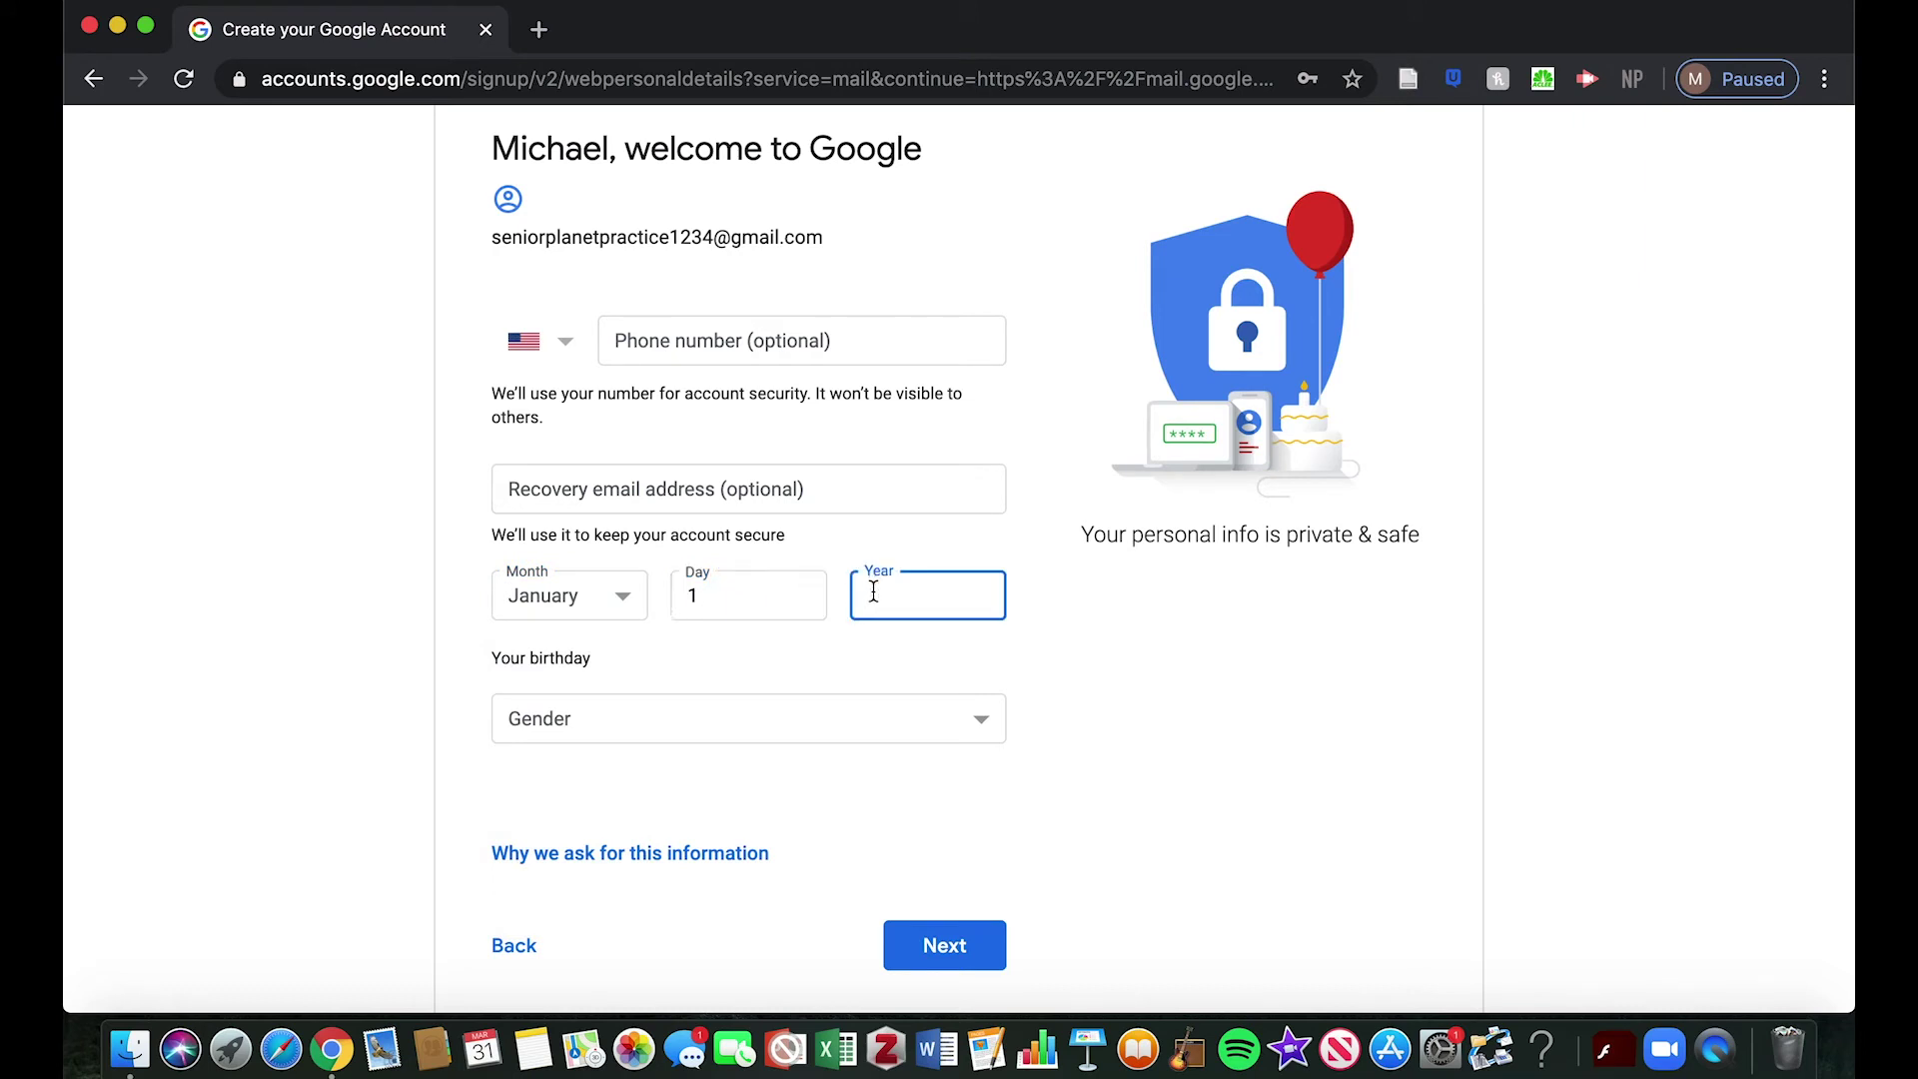
type("1950")
left_click(721, 714)
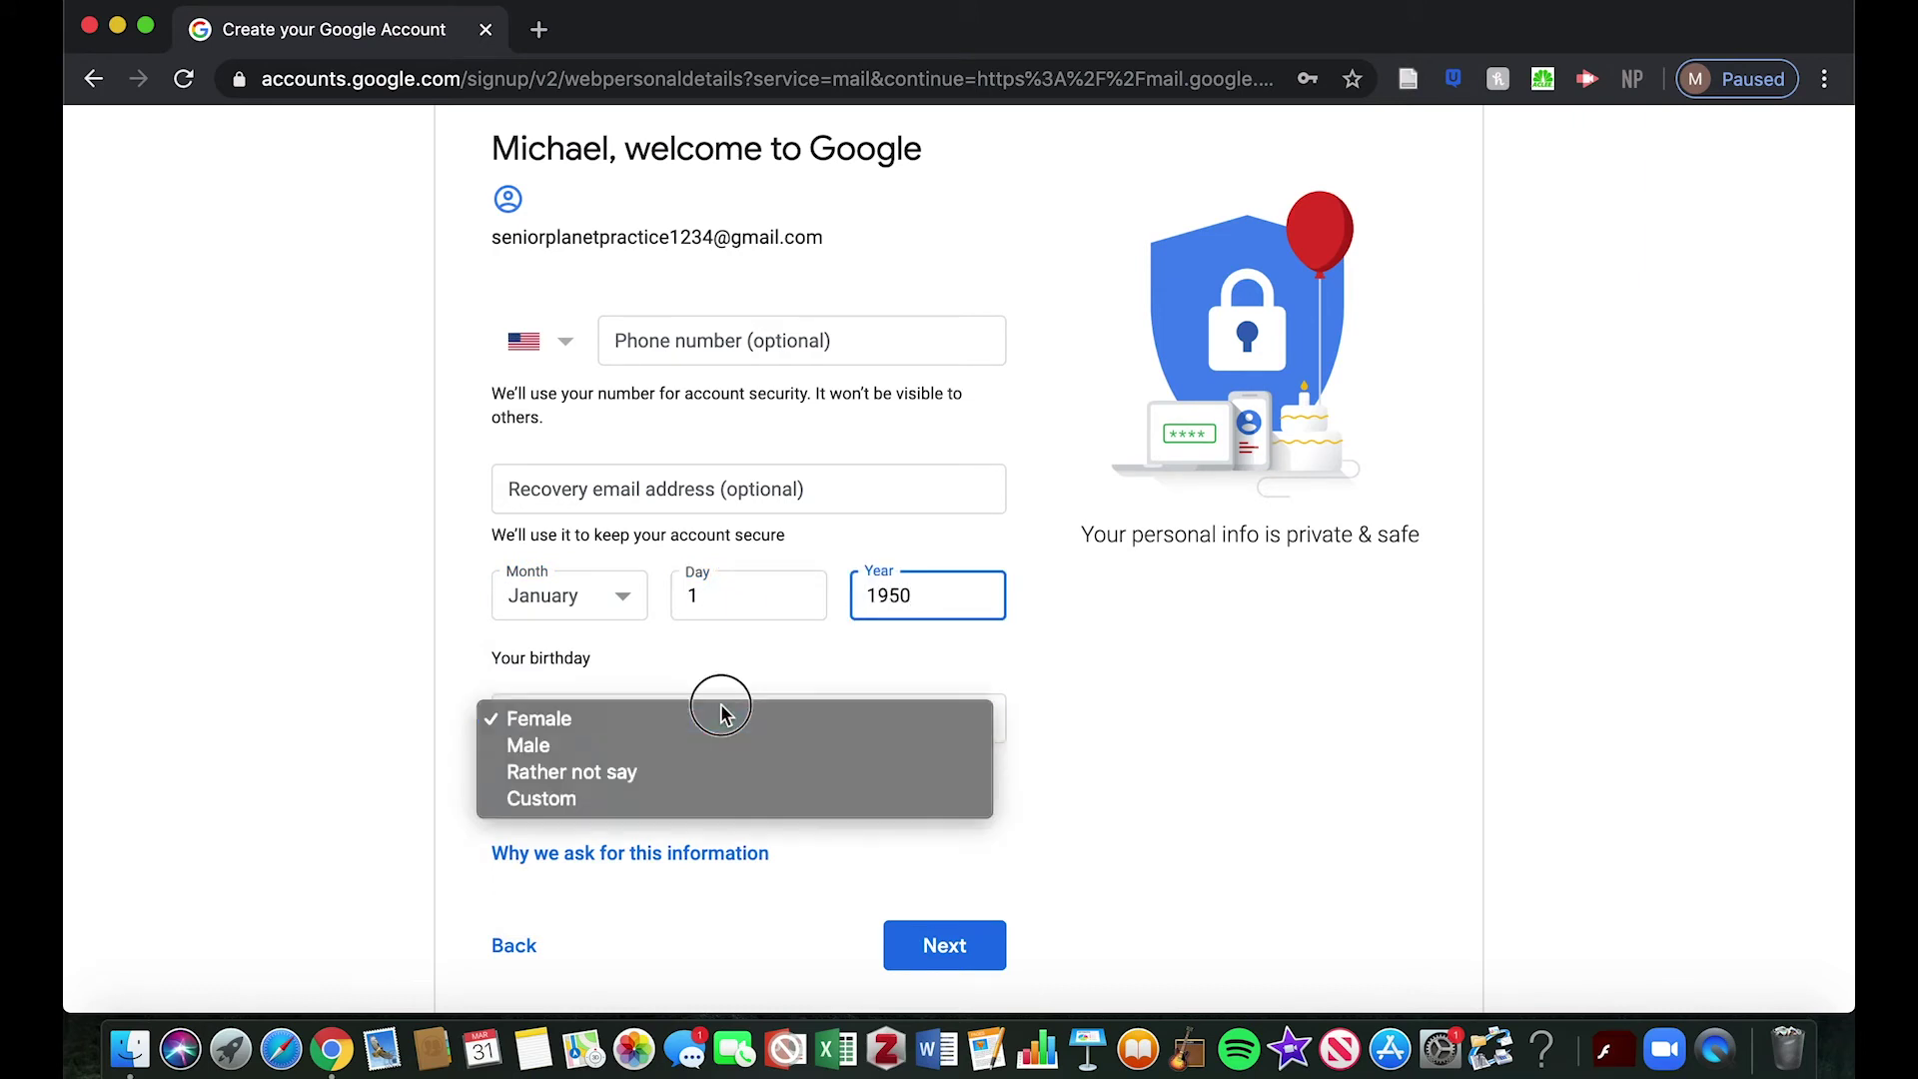
left_click(697, 740)
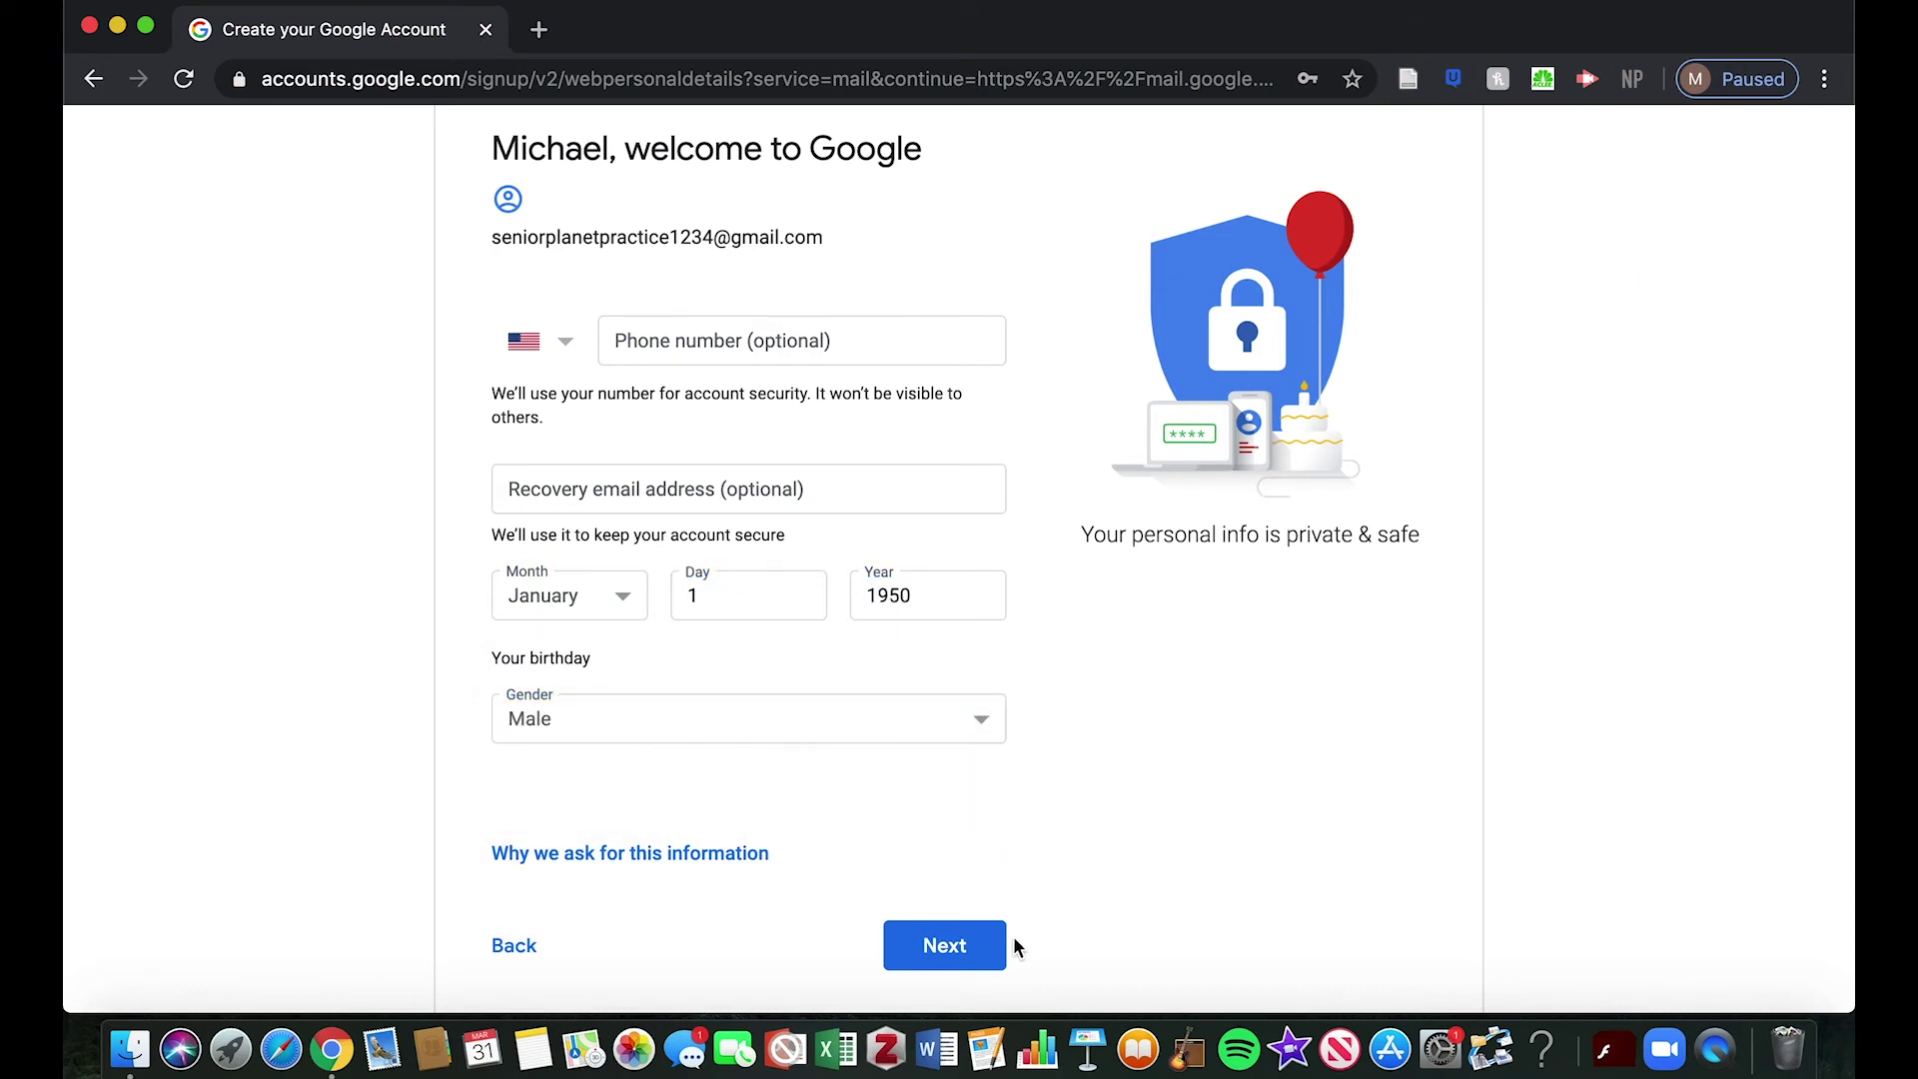
left_click(943, 947)
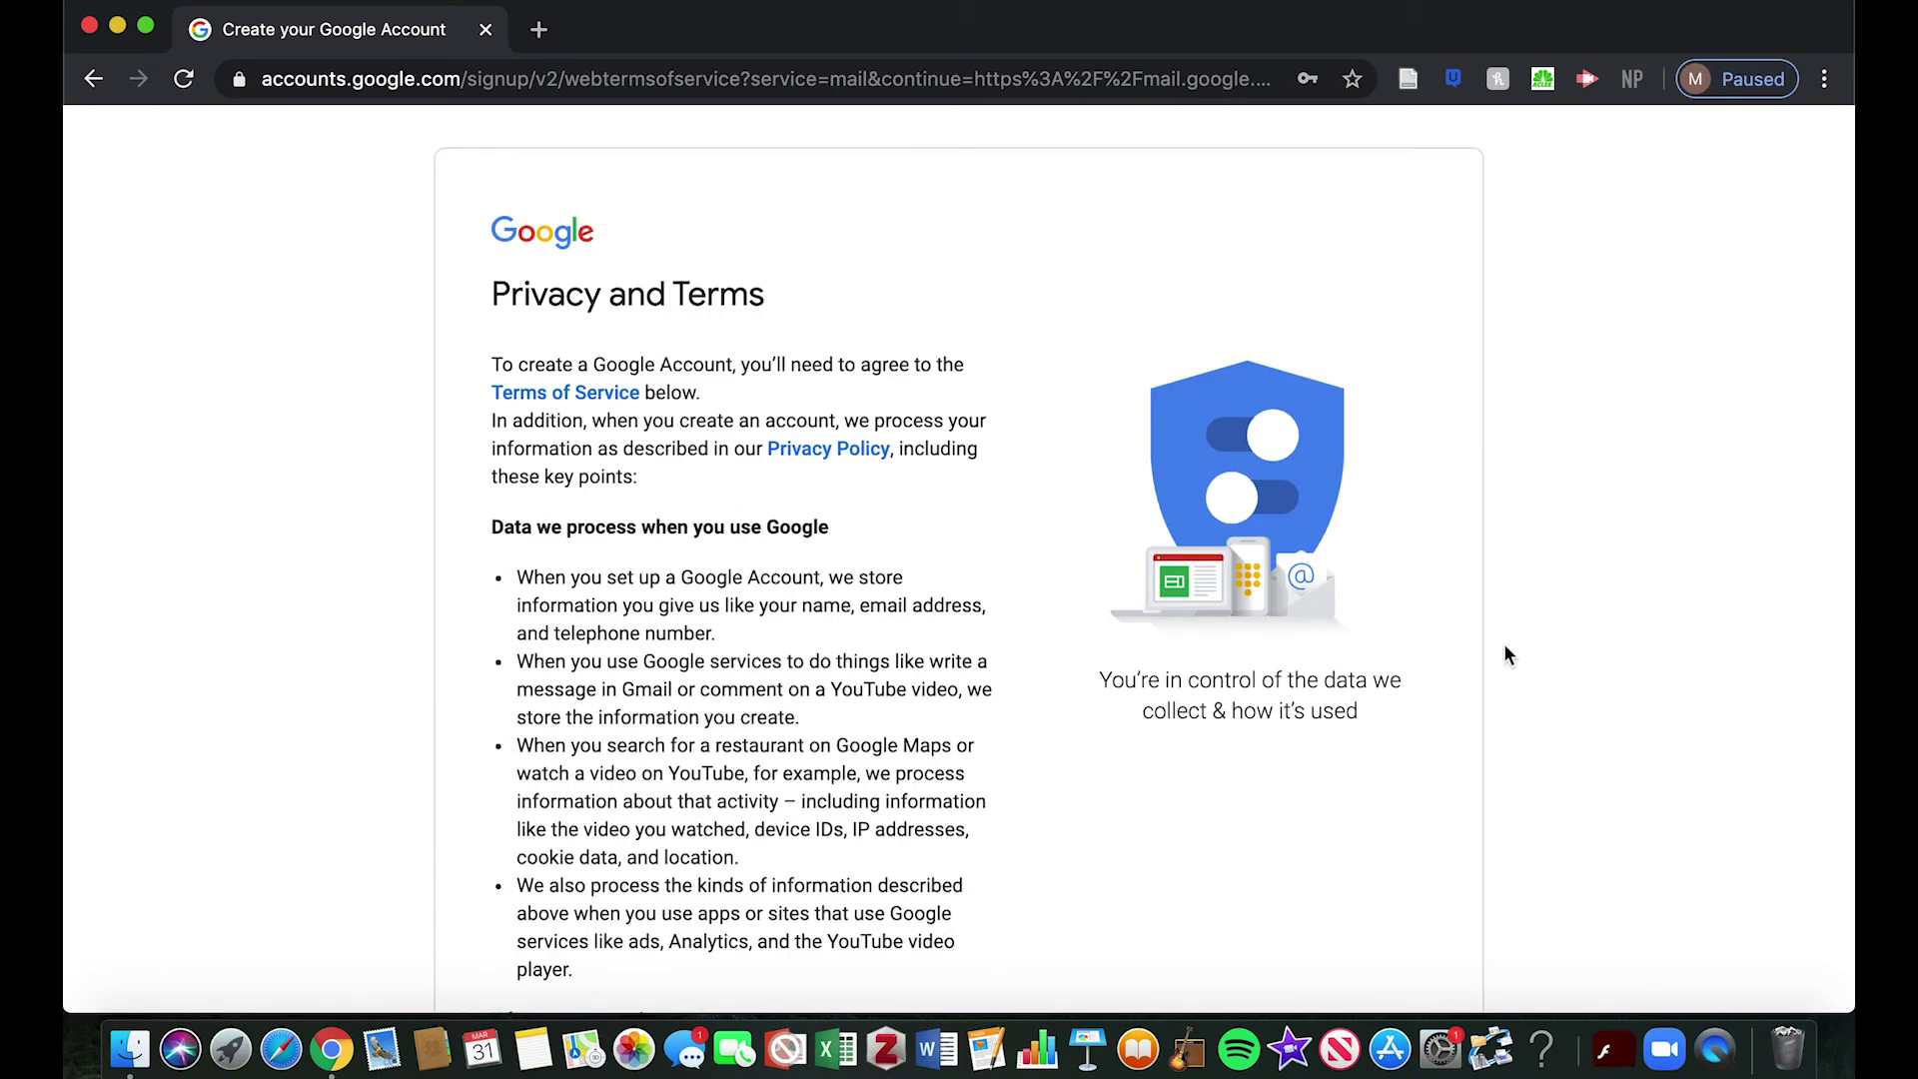
Scroll to the end of the Privacy and Terms and accept them with I agree
scroll(1509, 655, "down", 2)
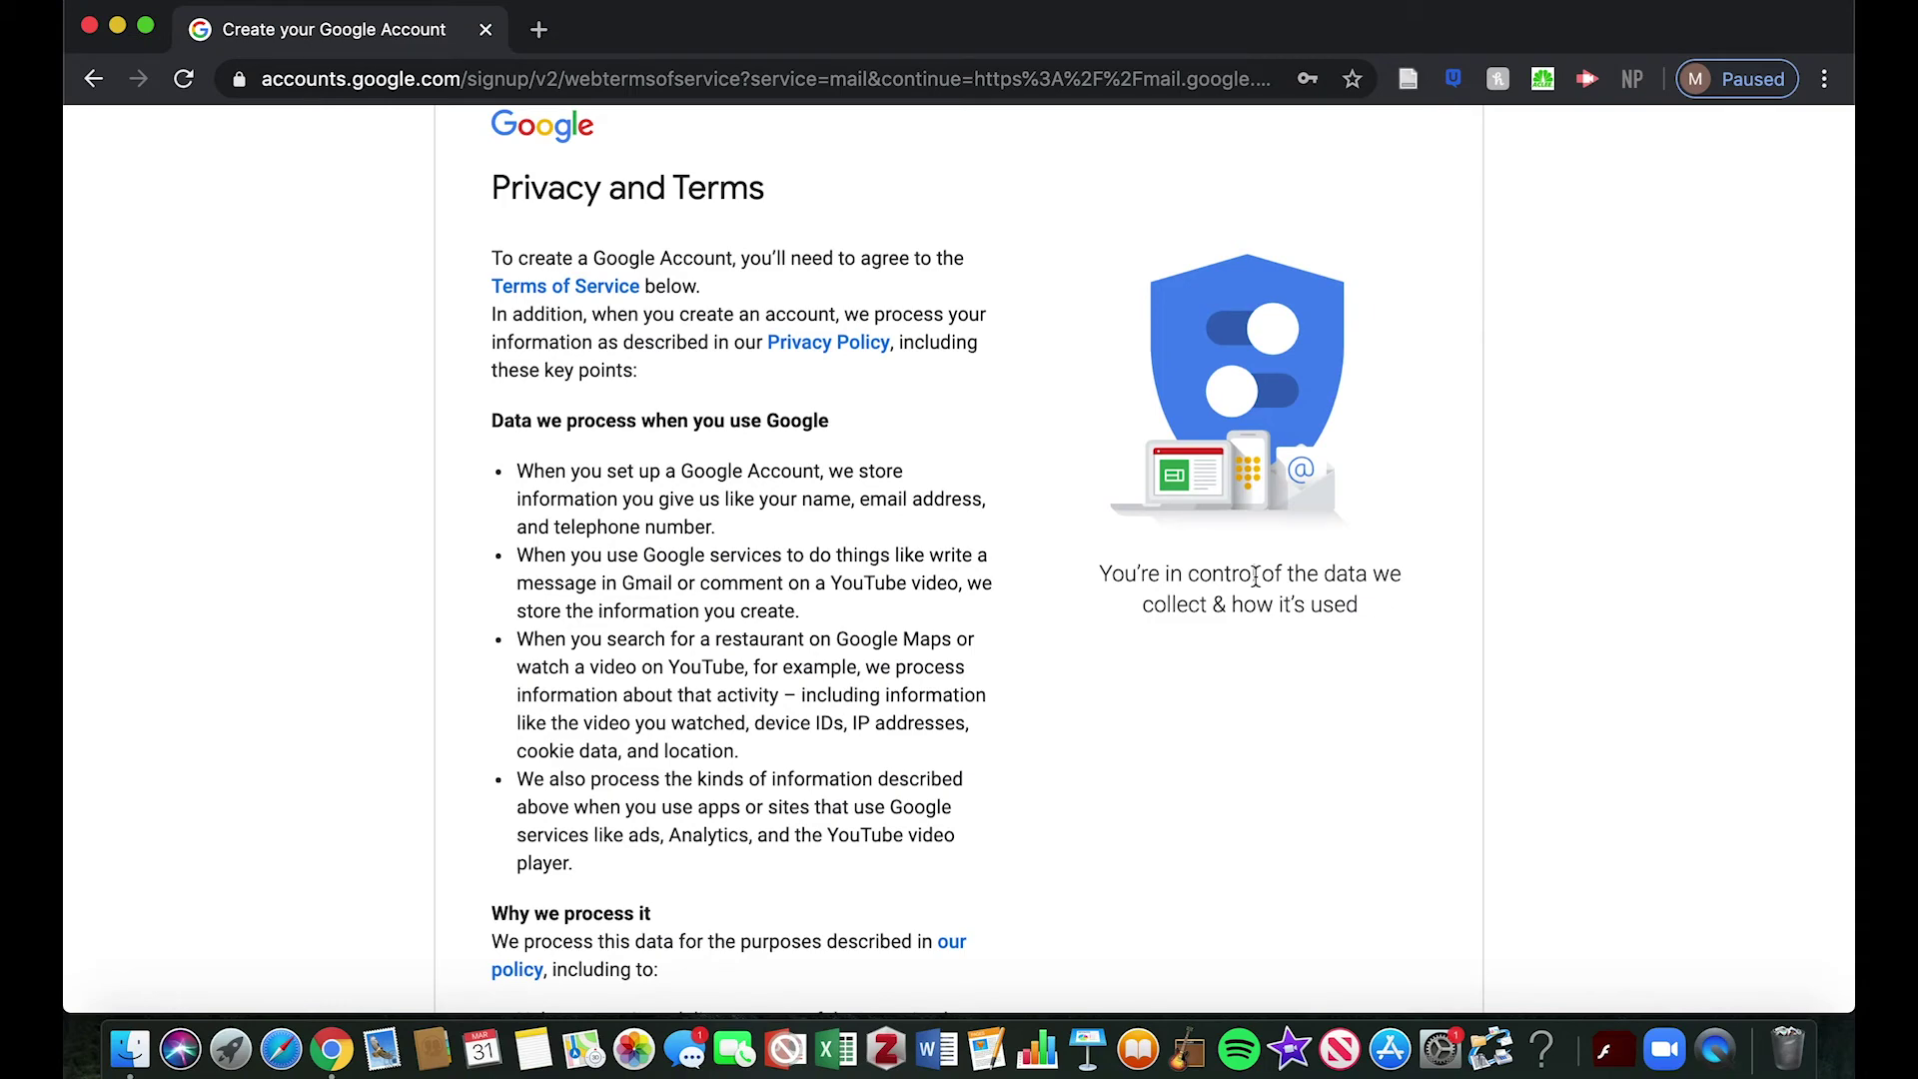
scroll(1179, 557, "down", 5)
scroll(1179, 557, "down", 5)
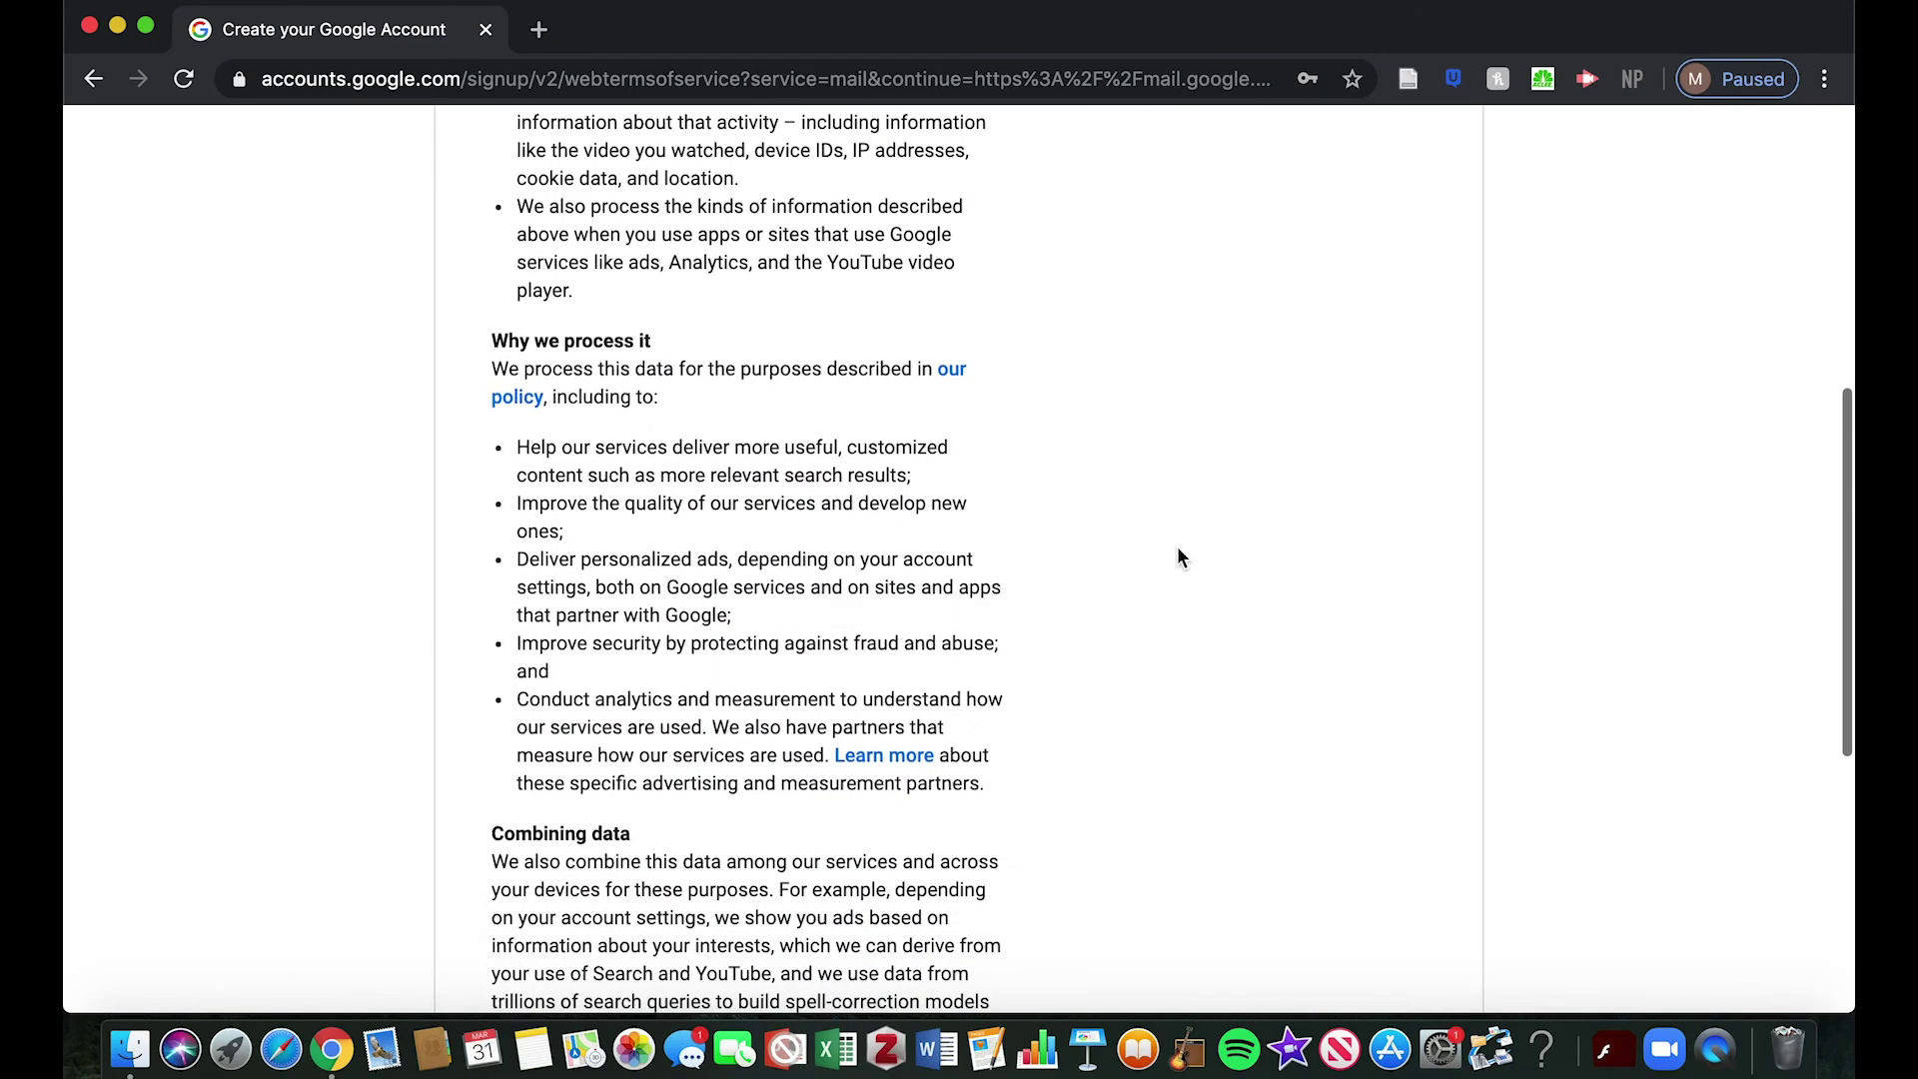
scroll(1179, 557, "down", 6)
scroll(1178, 550, "down", 4)
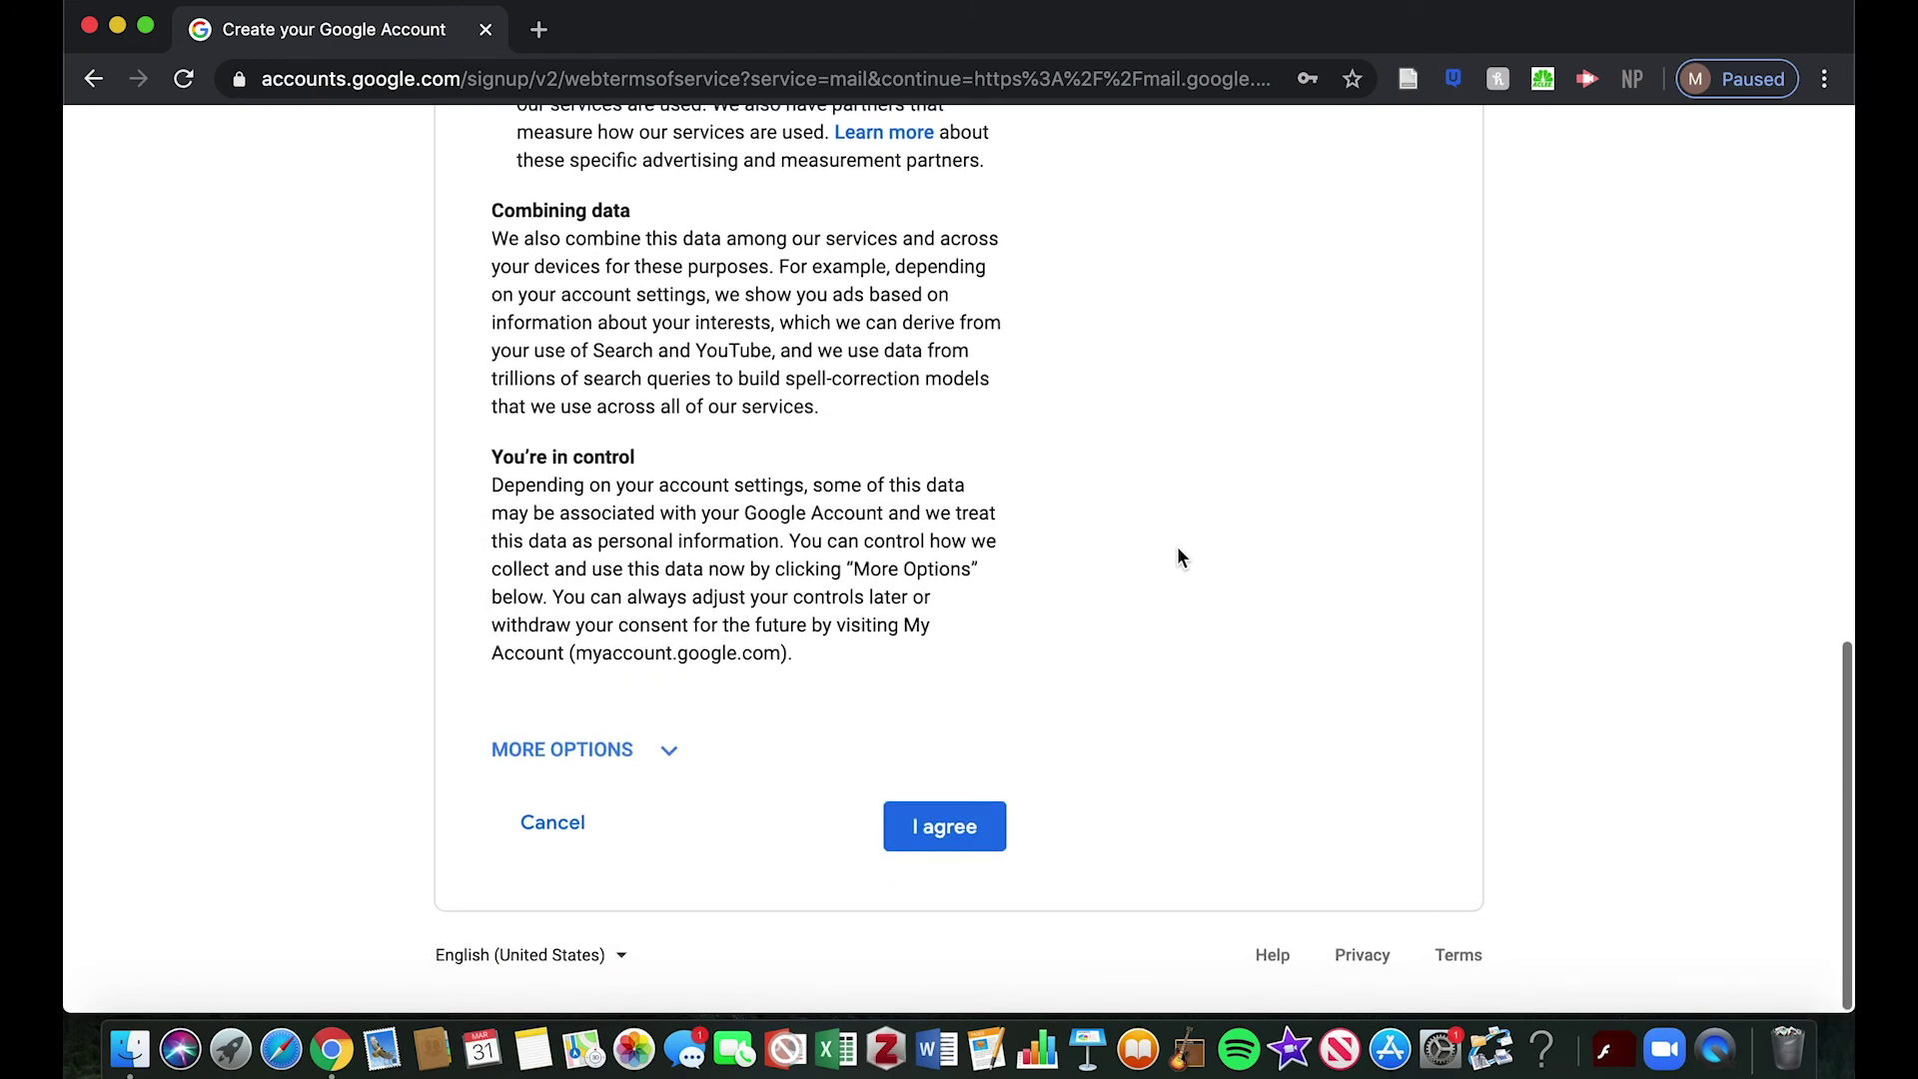
left_click(934, 839)
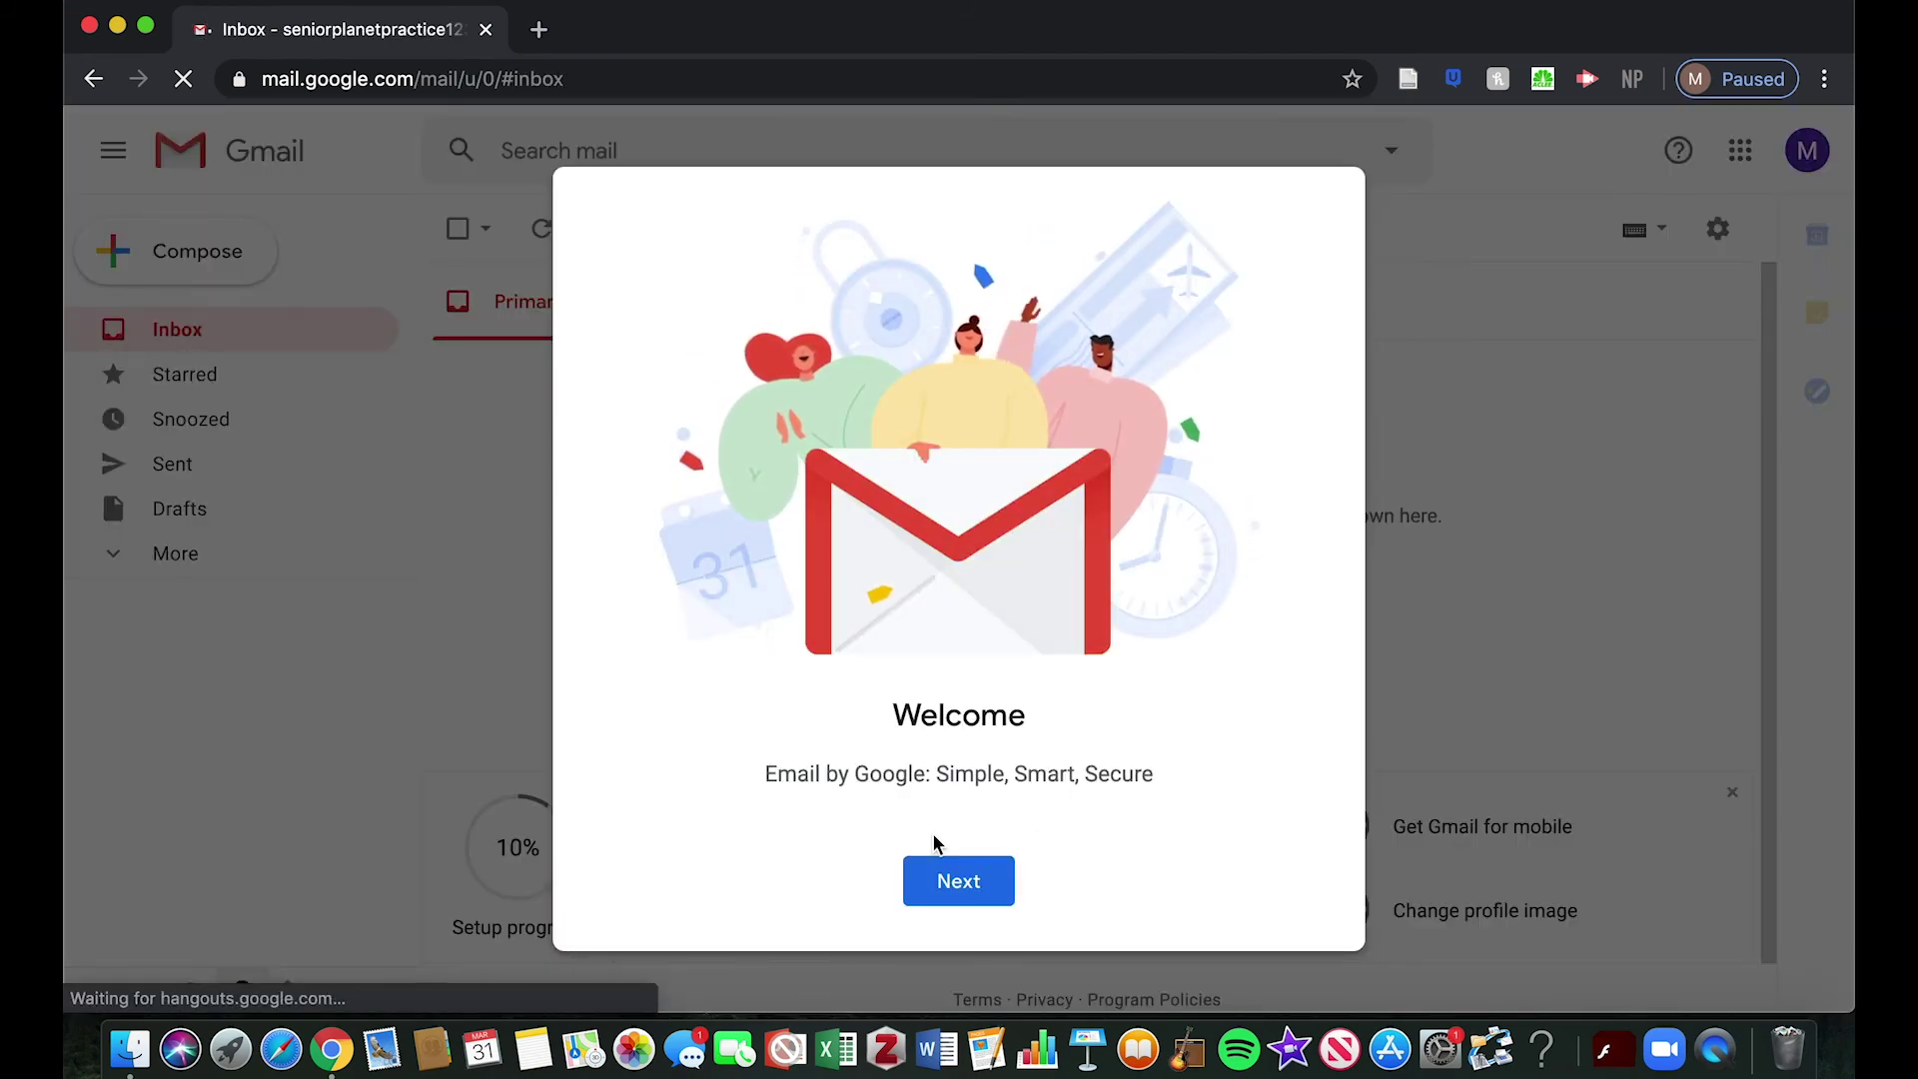
Preview the Comfortable and Compact layouts, then keep Default and close the welcome dialog
left_click(937, 879)
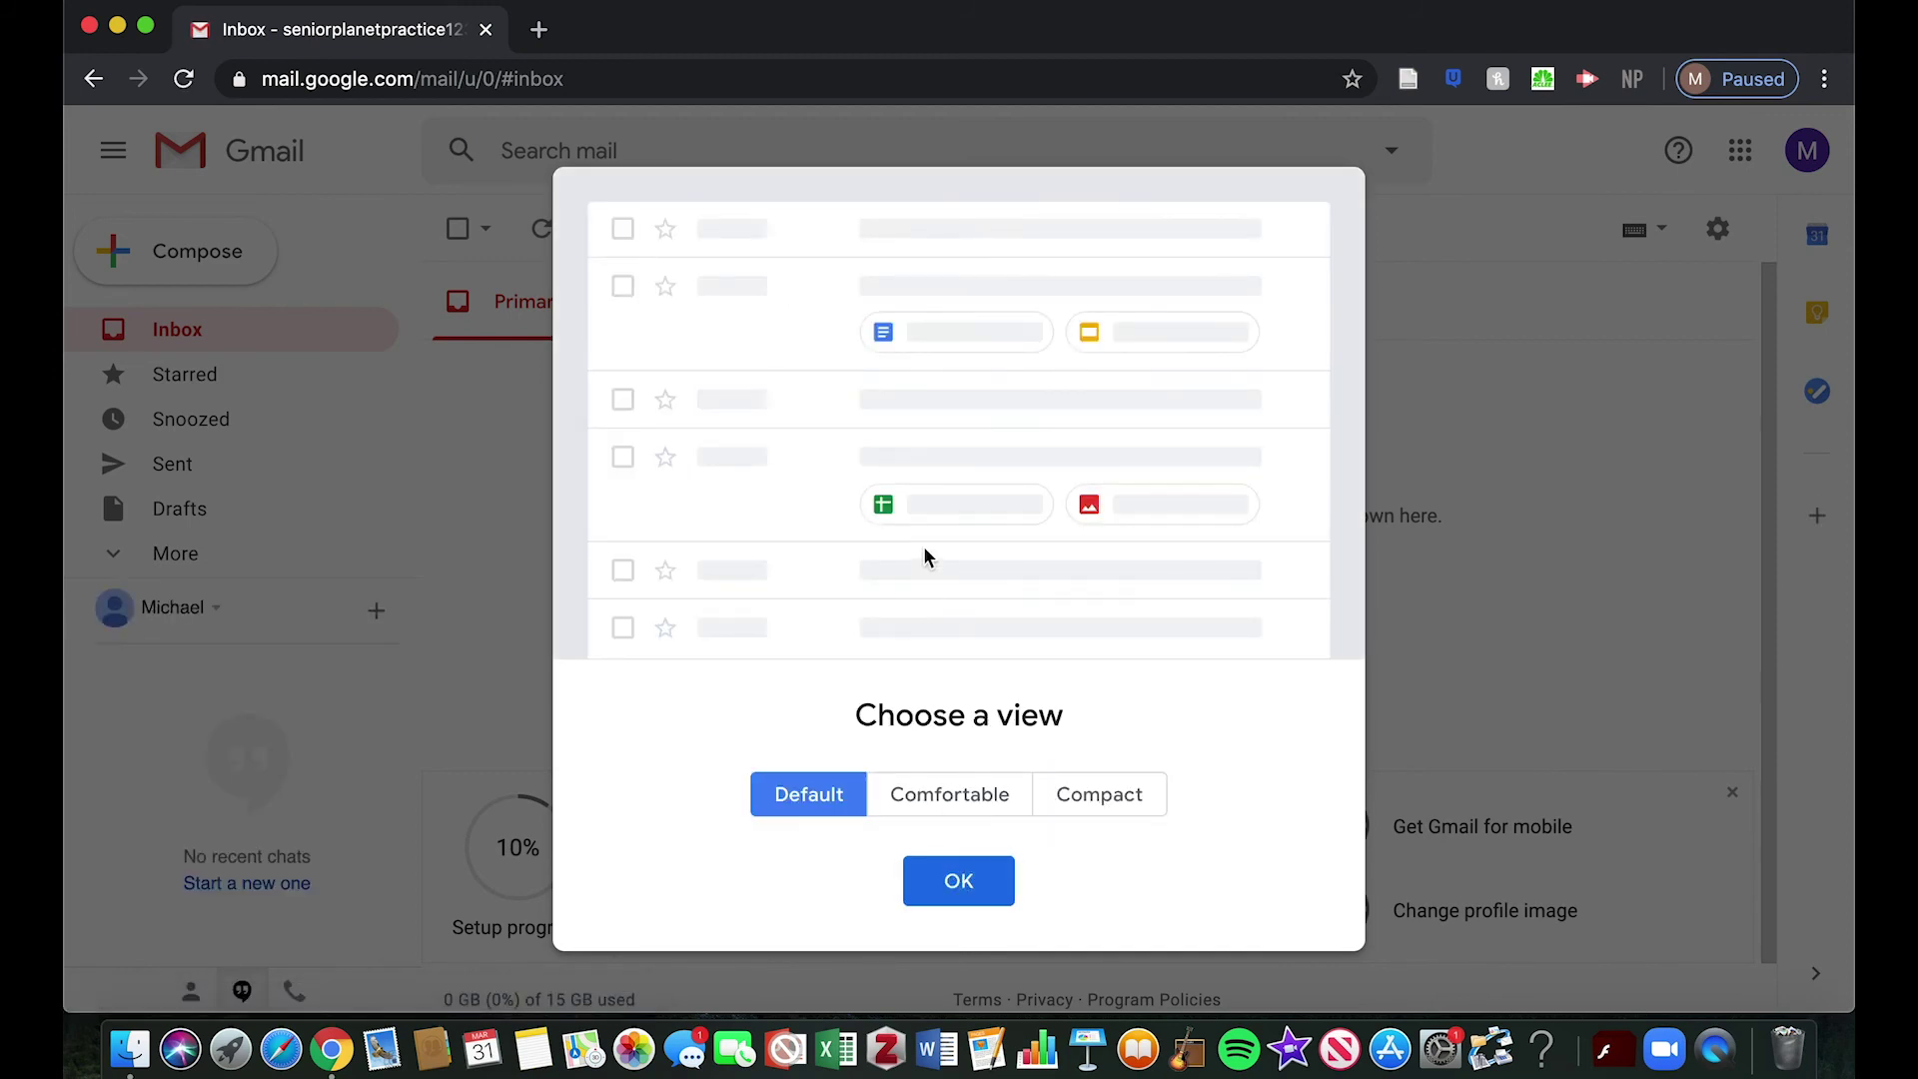
left_click(944, 799)
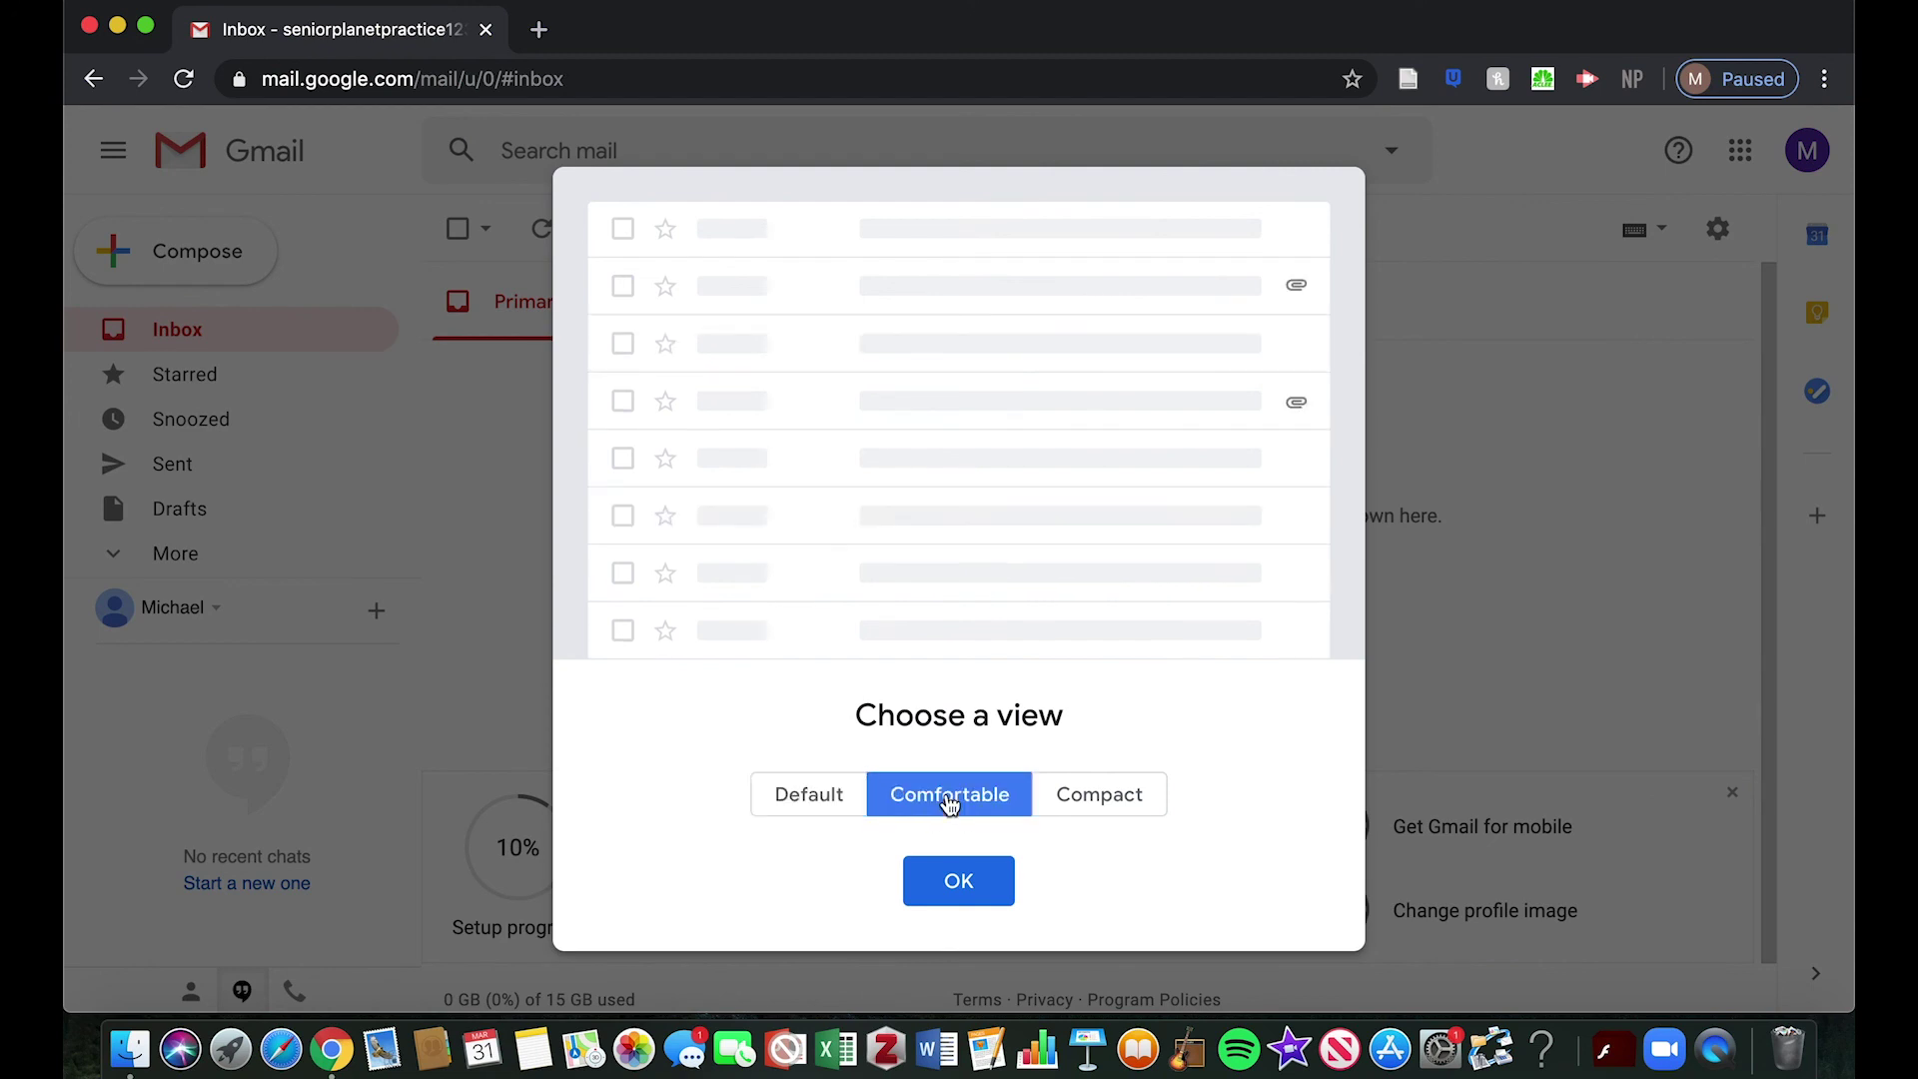
left_click(1075, 806)
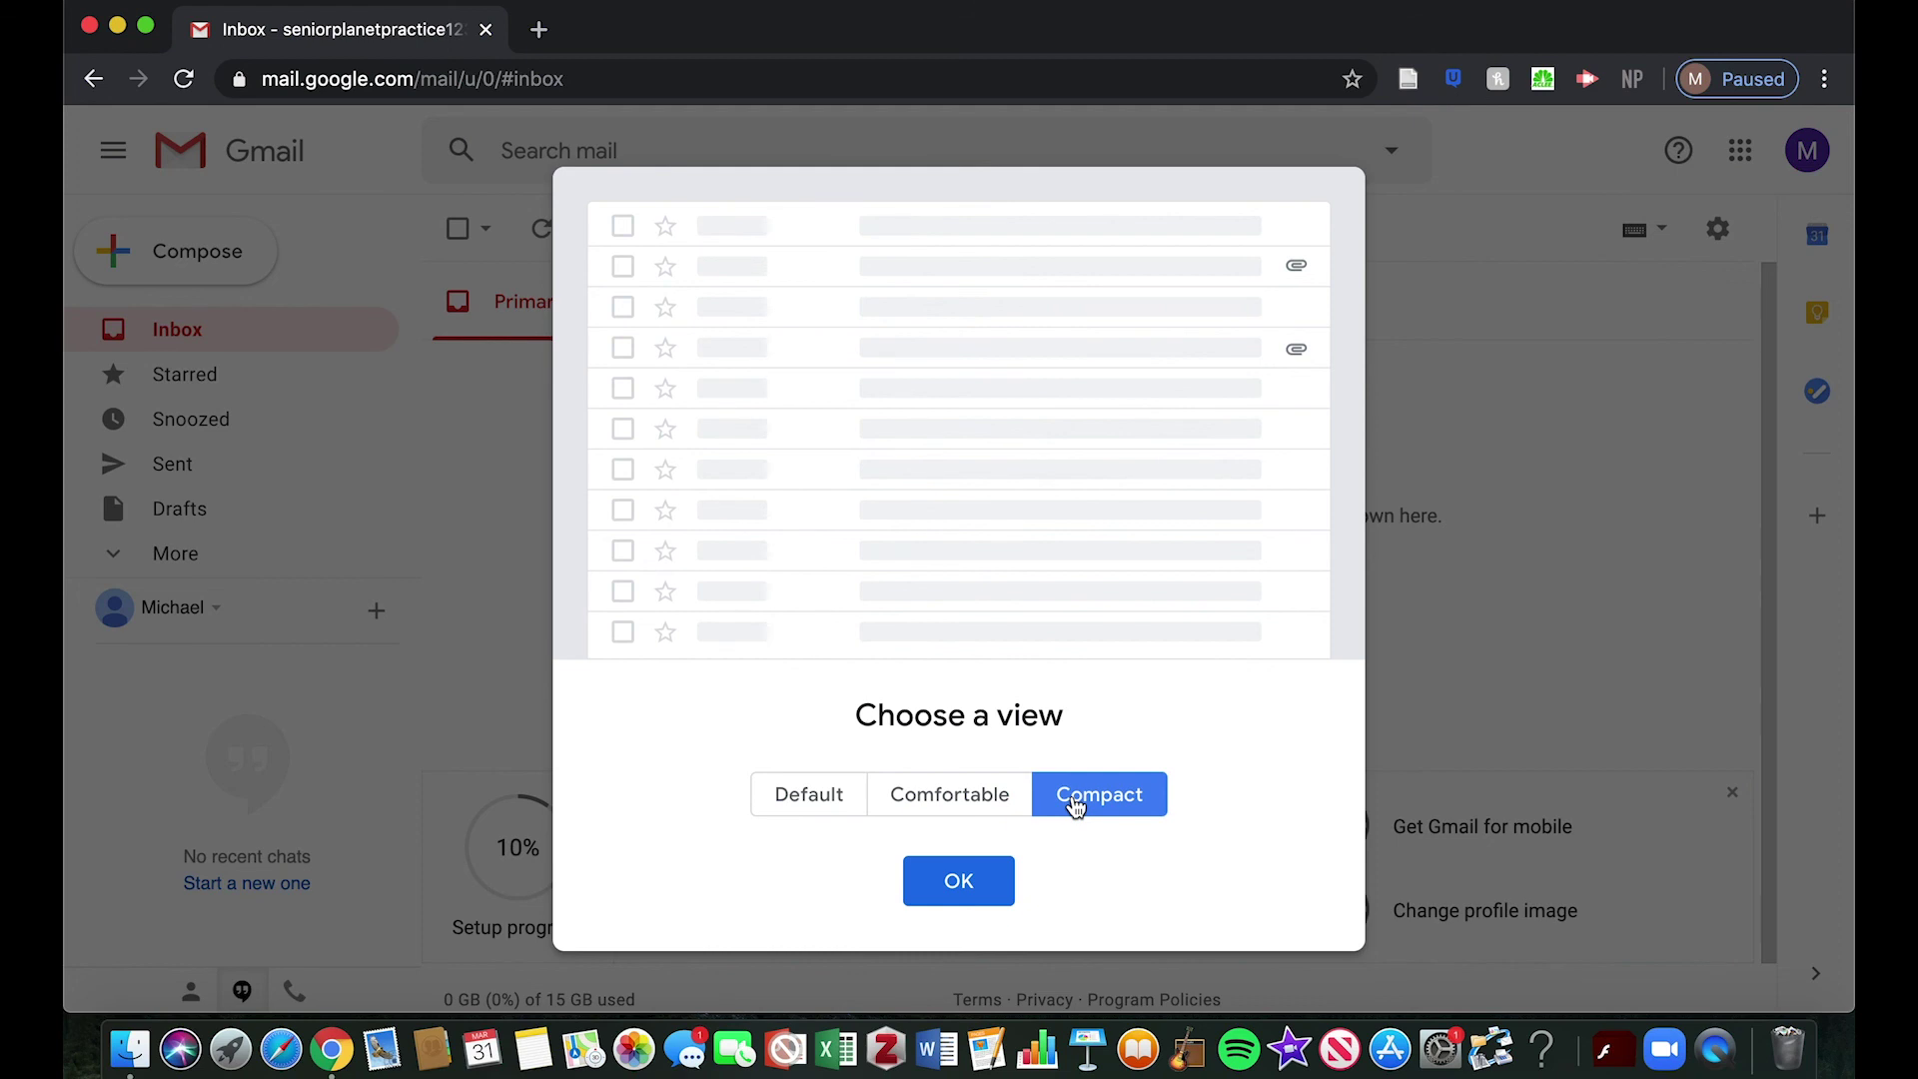
left_click(817, 797)
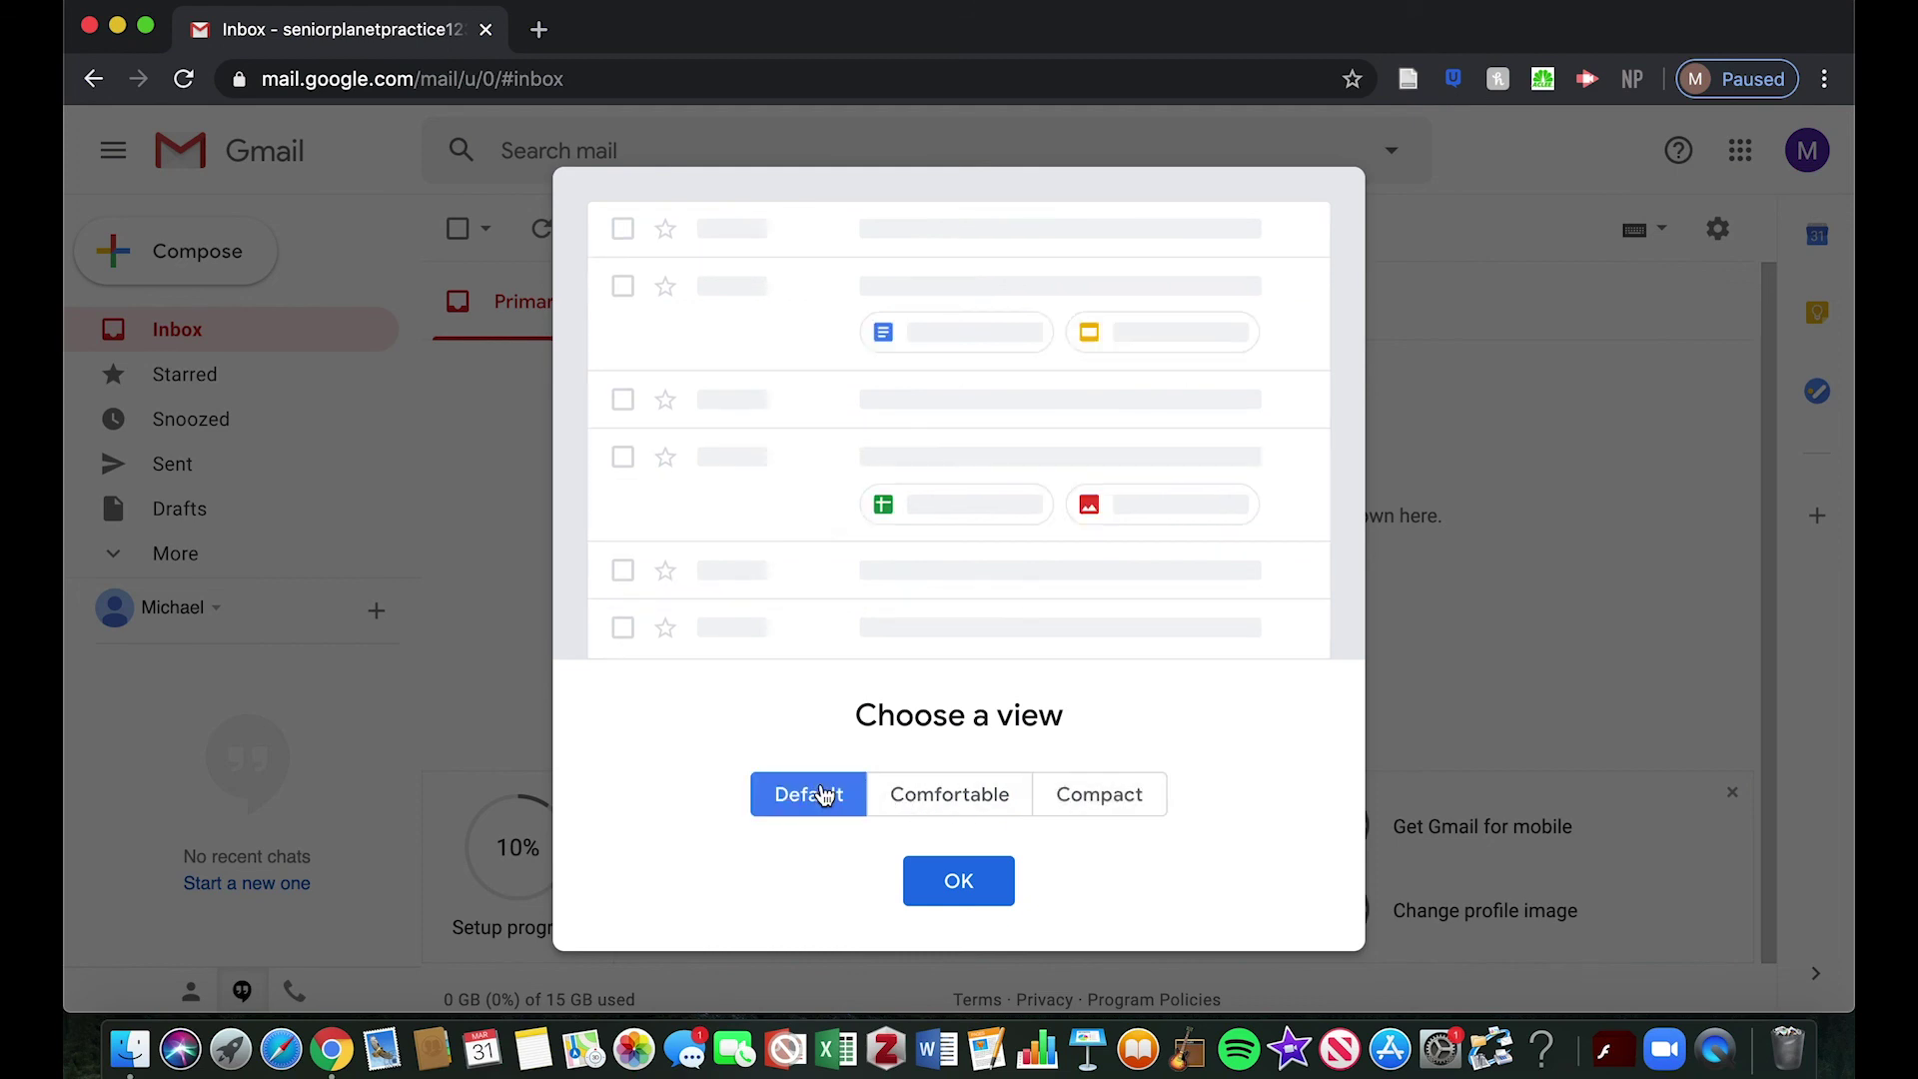
left_click(956, 890)
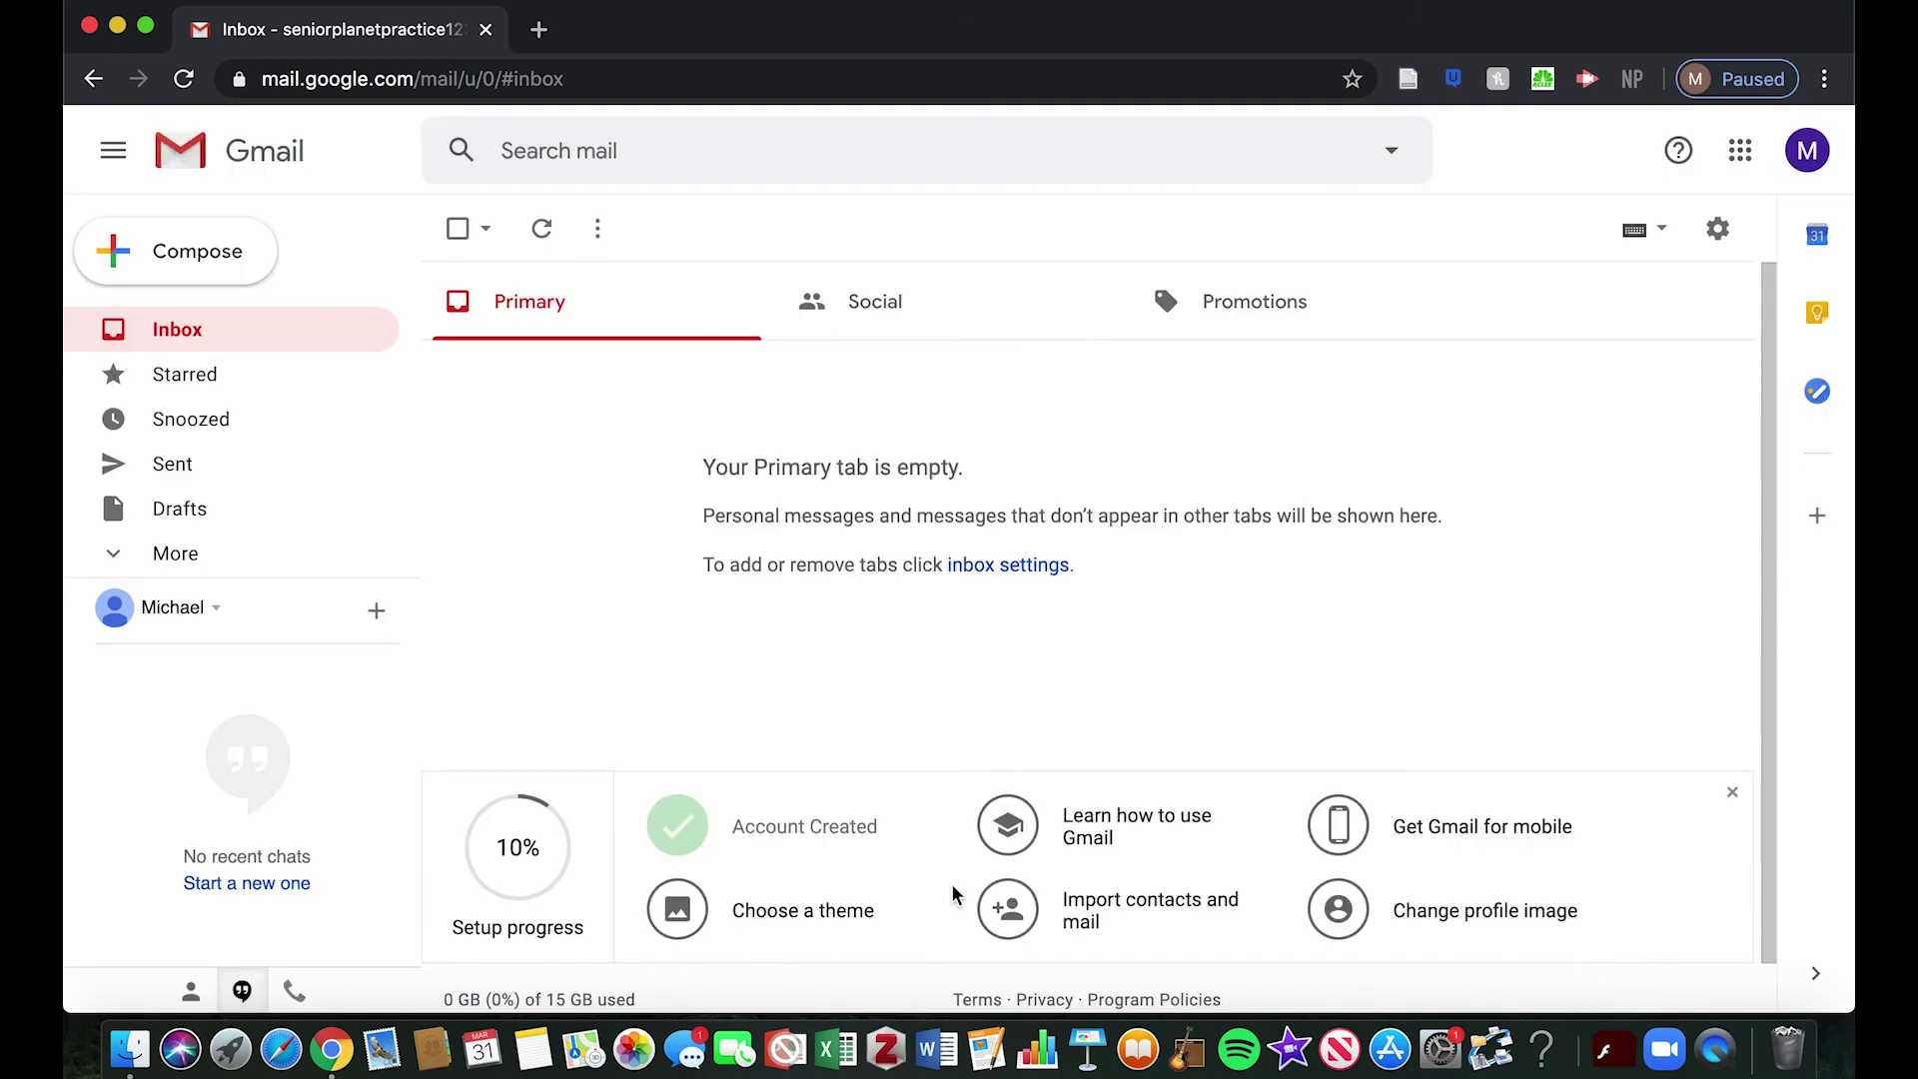